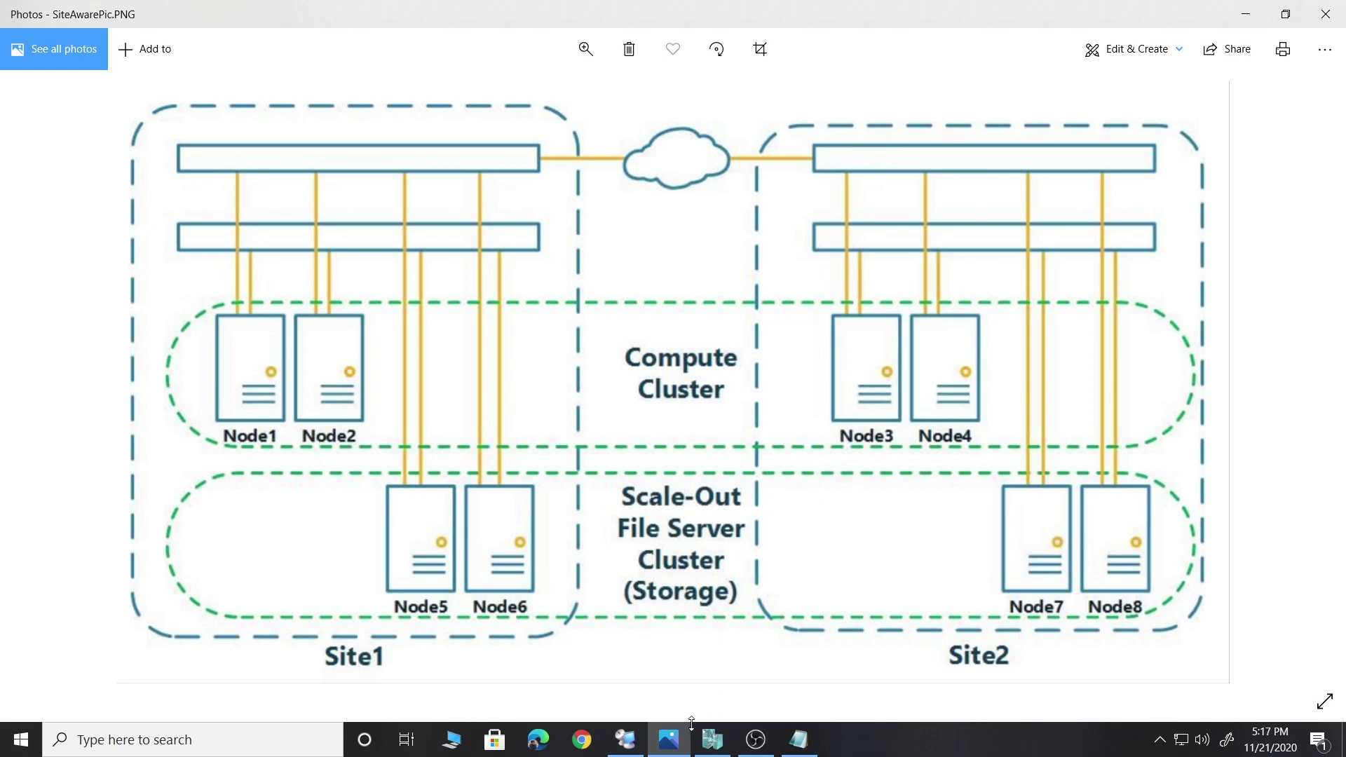
Switch to Remote Desktop Connection Manager and examine the HOSTA and HOSTB nodes of HyvCluster in Failover Cluster Manager
left_click(626, 743)
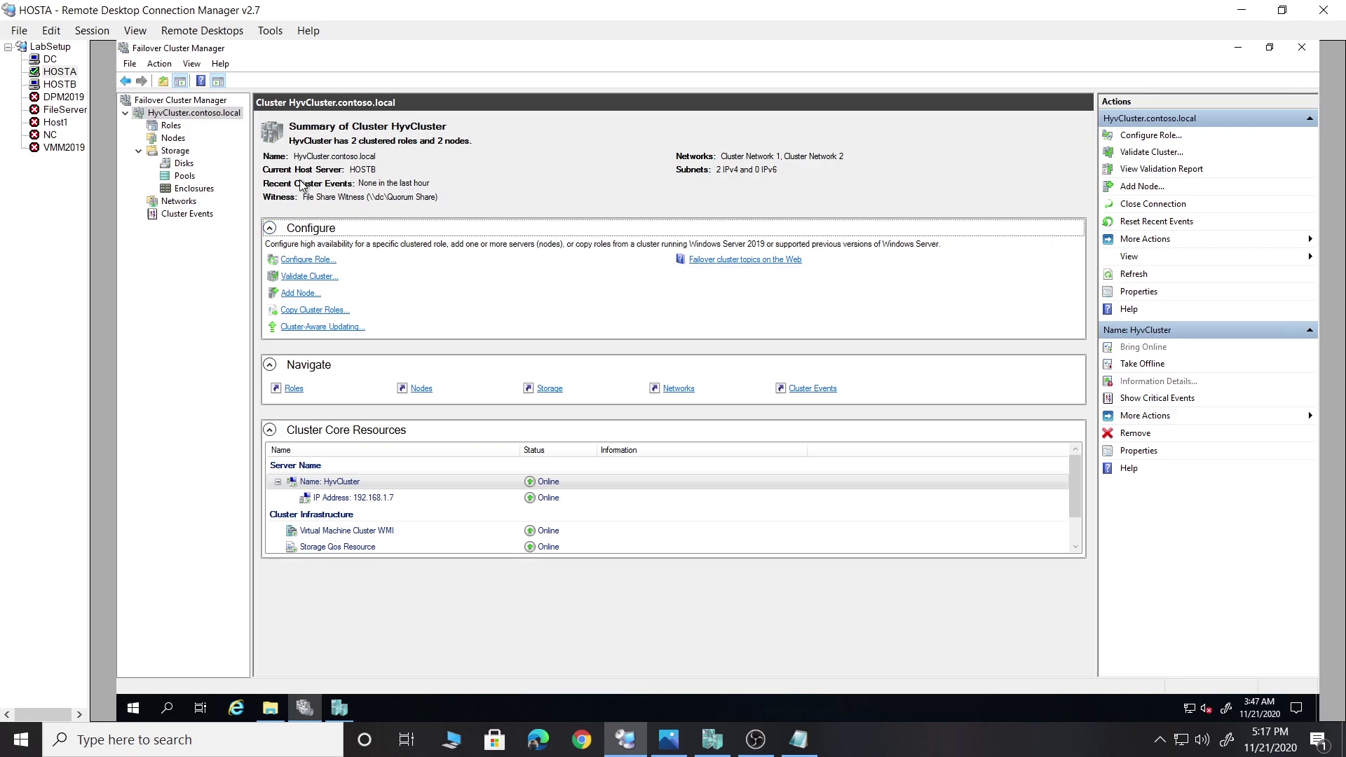
left_click(169, 138)
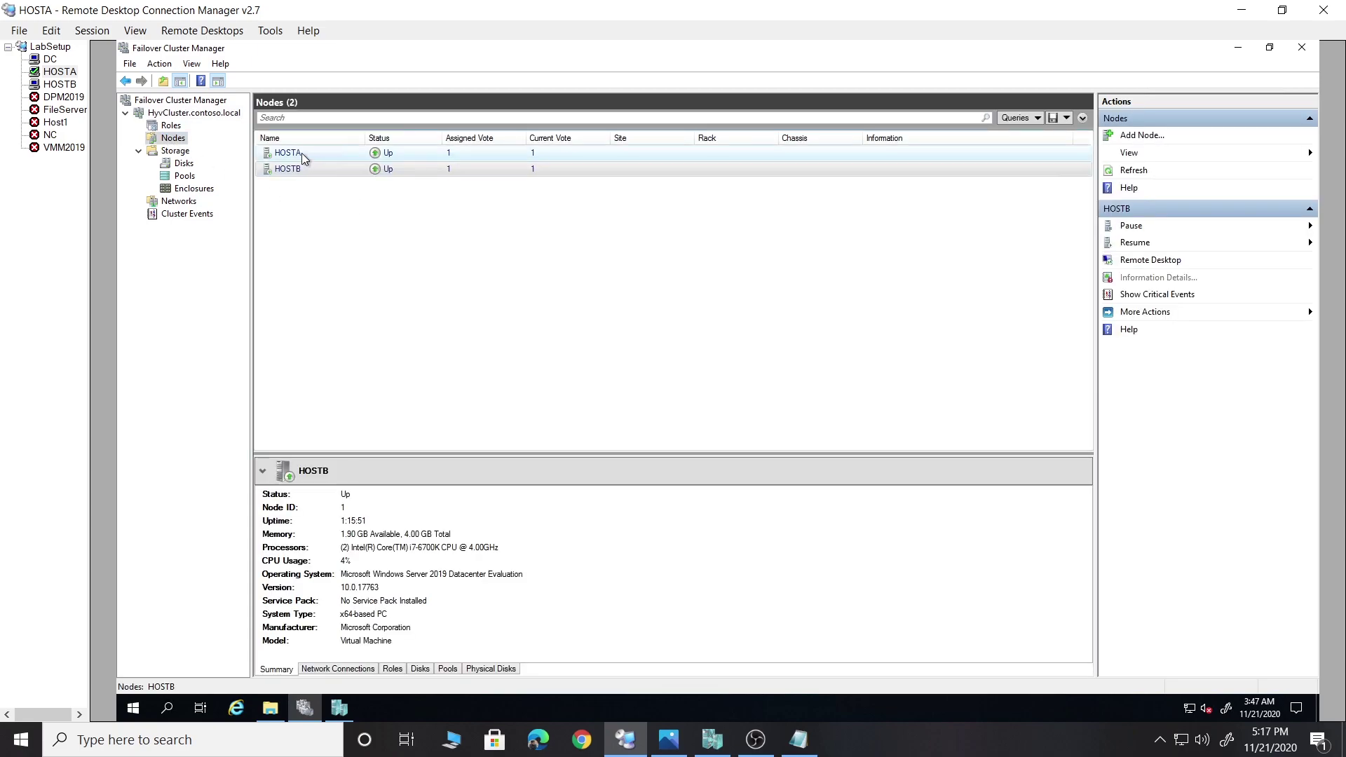
left_click(312, 172)
left_click(294, 153)
left_click(302, 169)
left_click(305, 154)
left_click(307, 168)
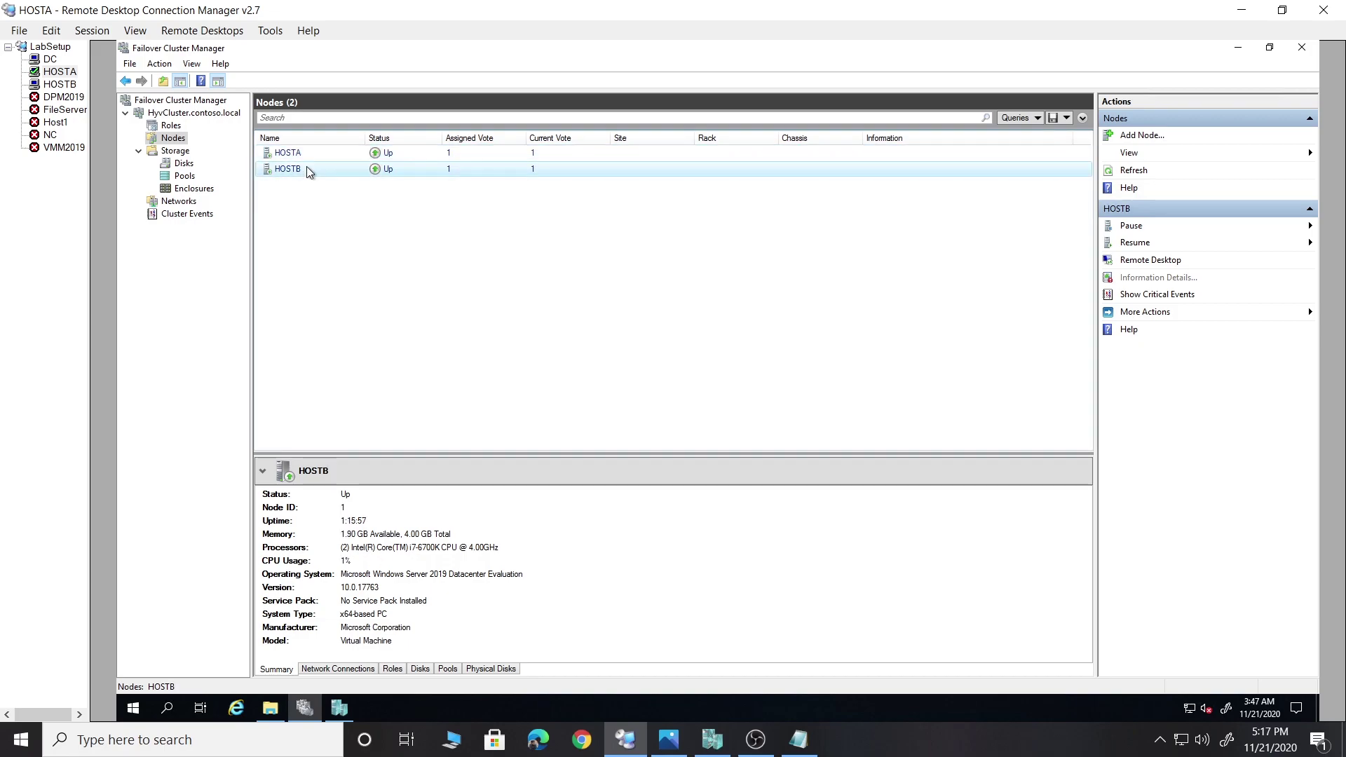
left_click(307, 159)
Examine the owner nodes and storage resources of the VM-A and VM-B cluster roles
left_click(172, 125)
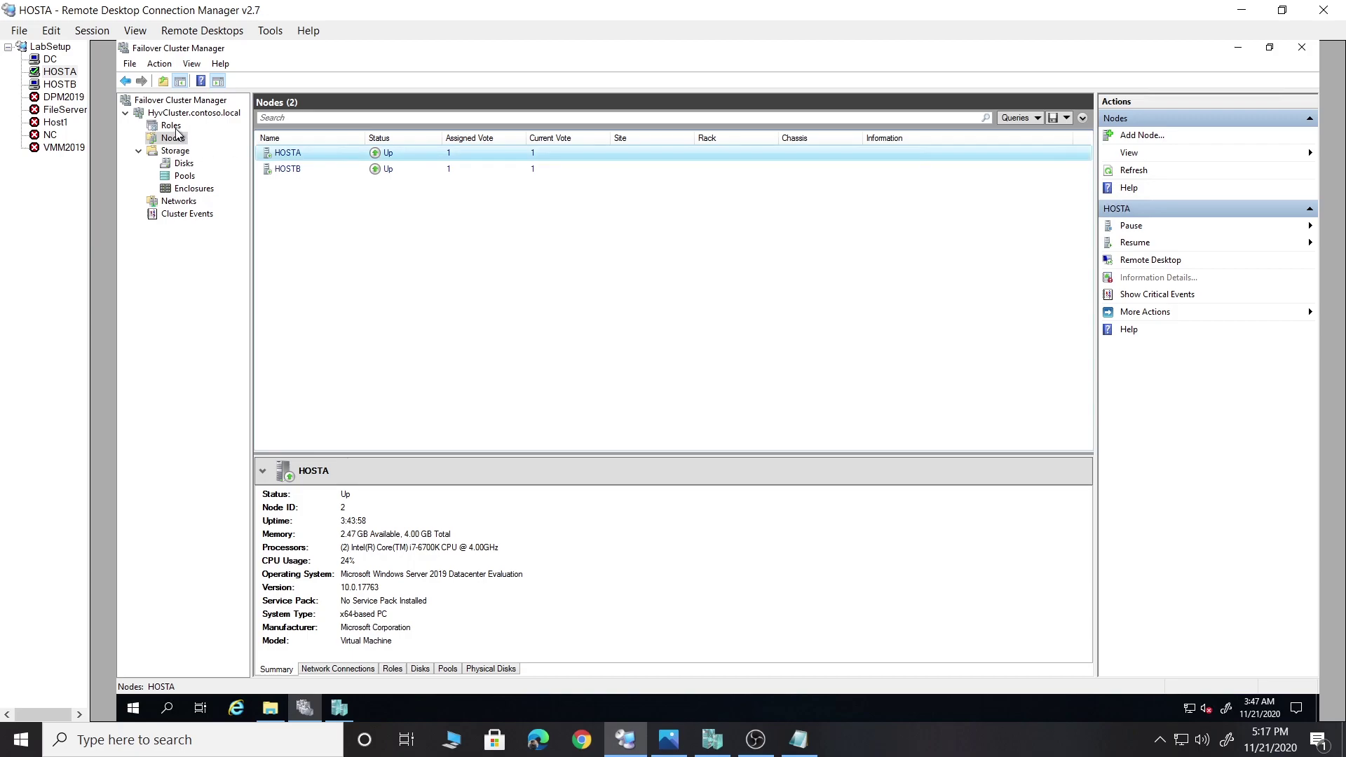
left_click(286, 154)
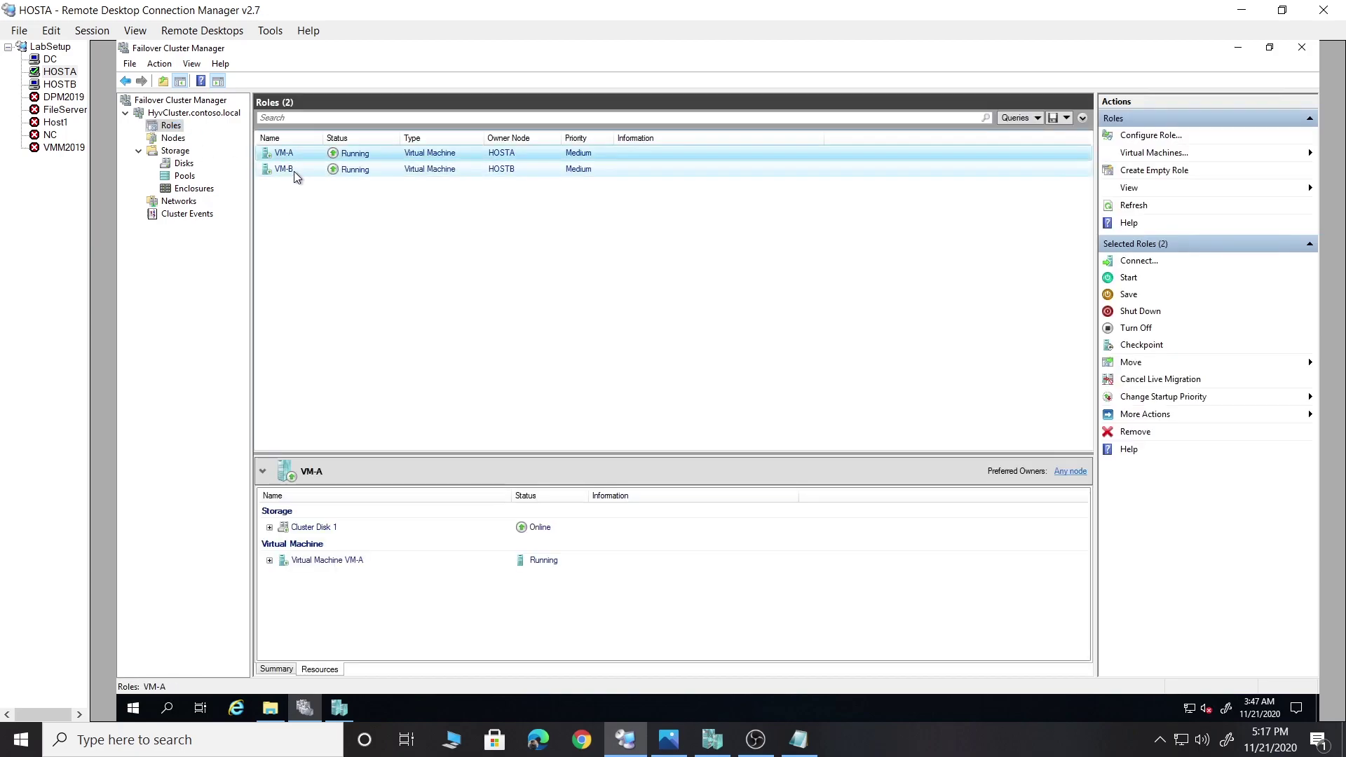
left_click(294, 172)
left_click(296, 154)
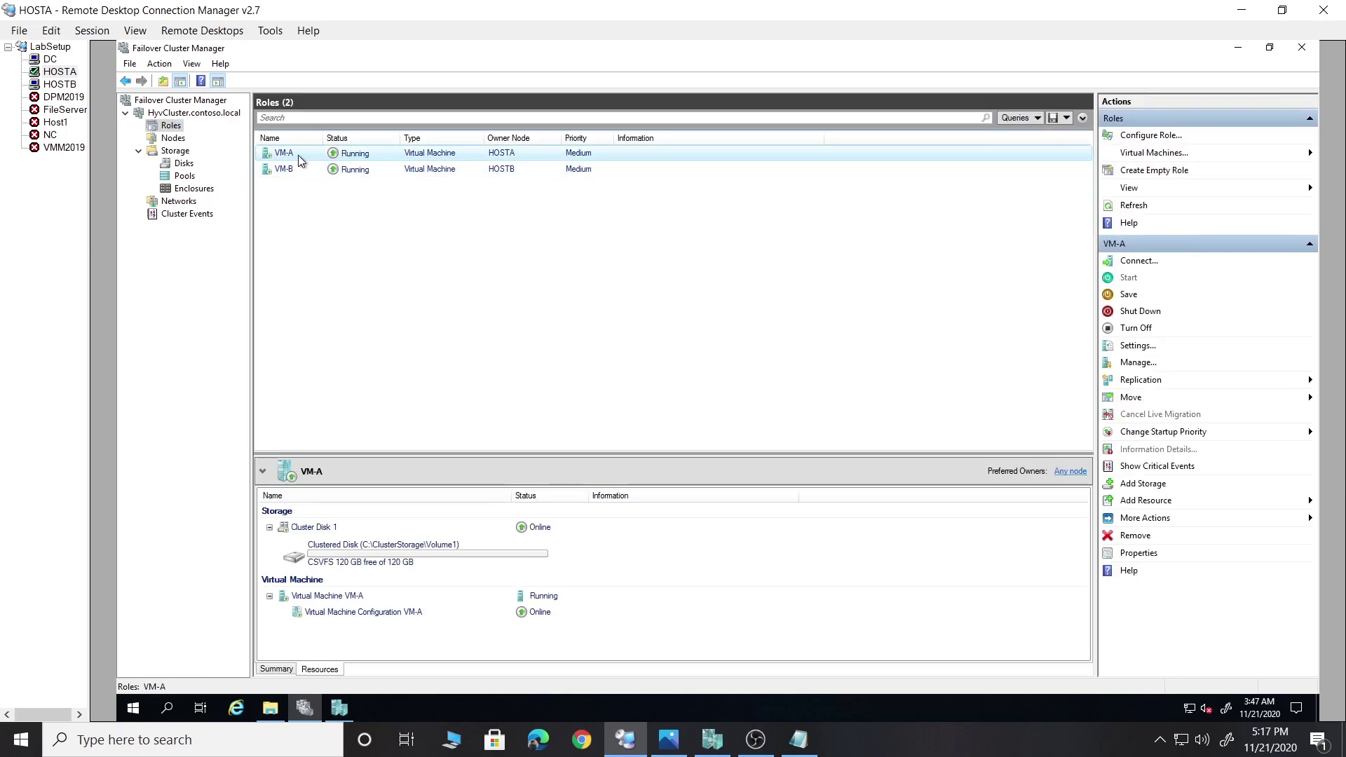
left_click(294, 167)
Examine the owner nodes of the clustered disks CSVA and CSVB
left_click(188, 164)
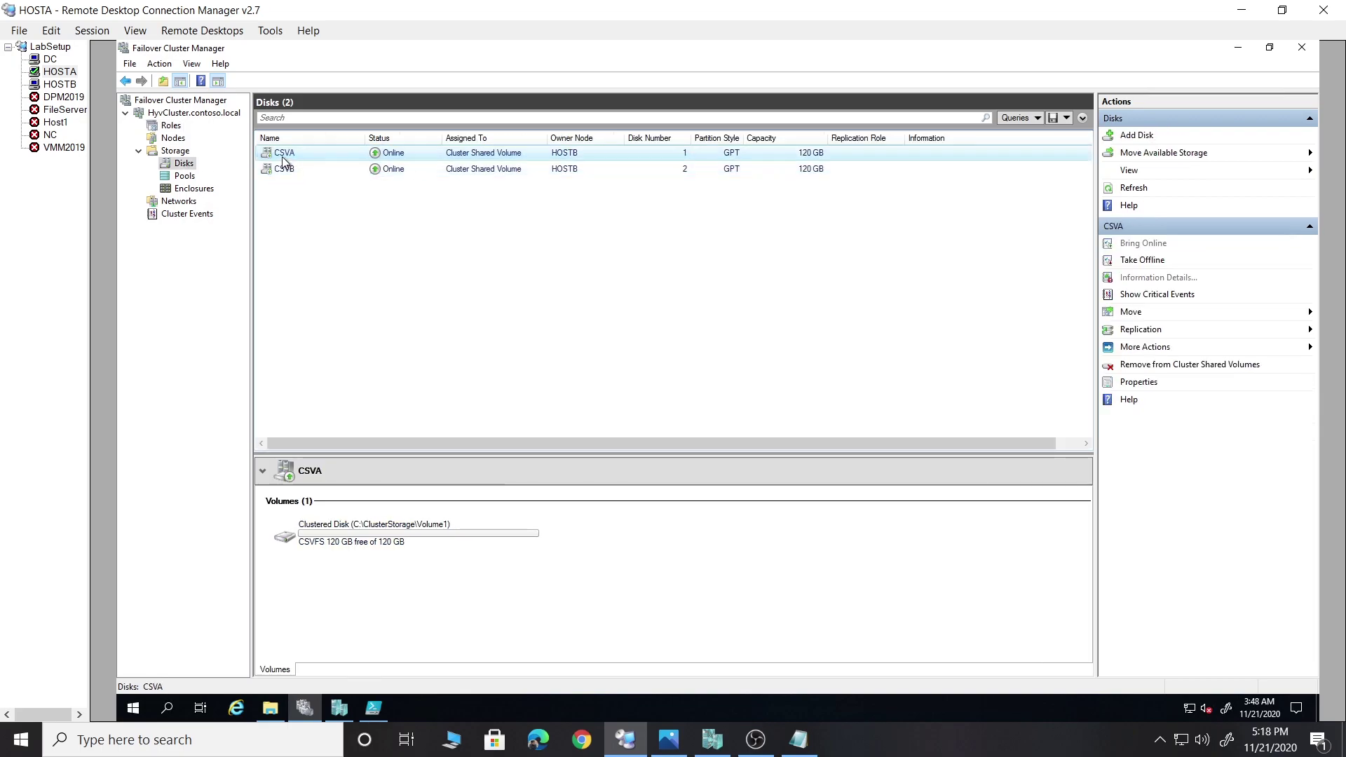
left_click(296, 170)
left_click(493, 153)
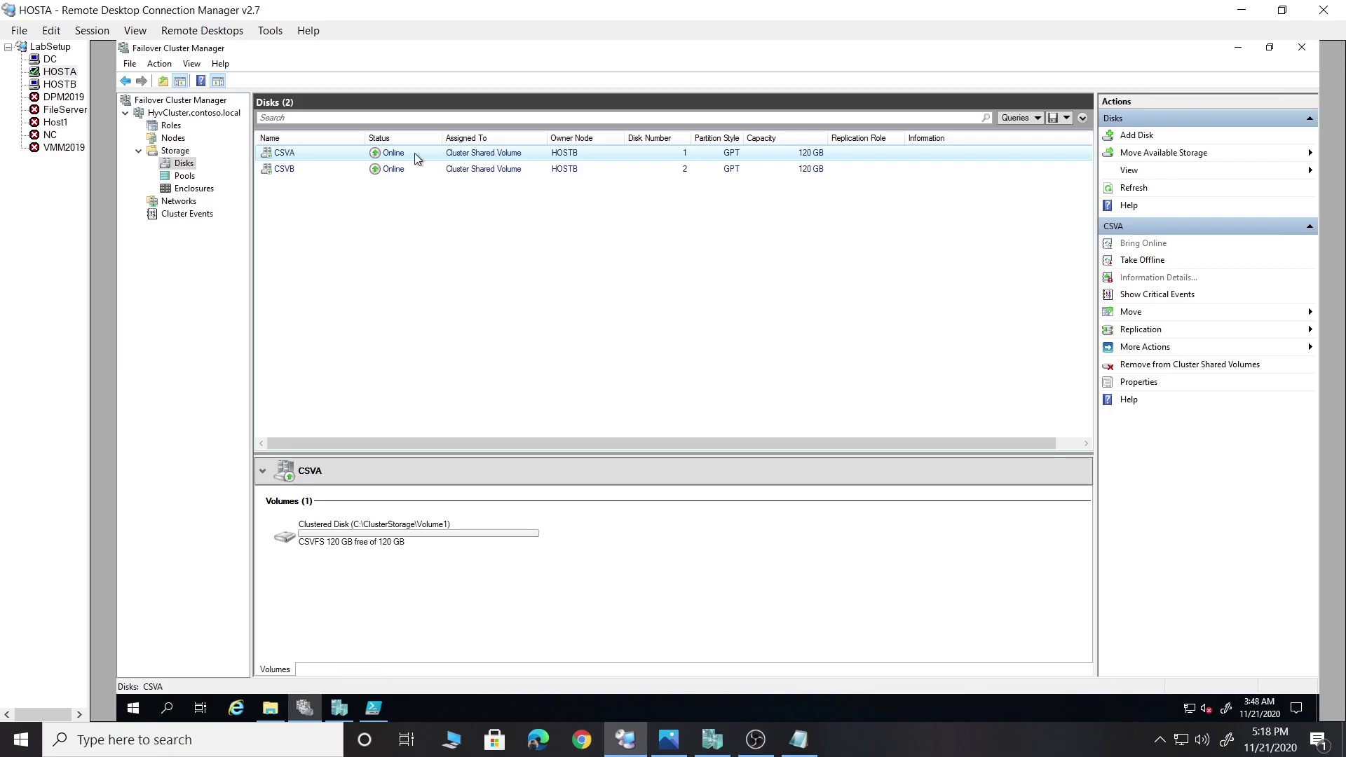
Move the cluster shared volume CSVA to node HOSTA
right_click(414, 153)
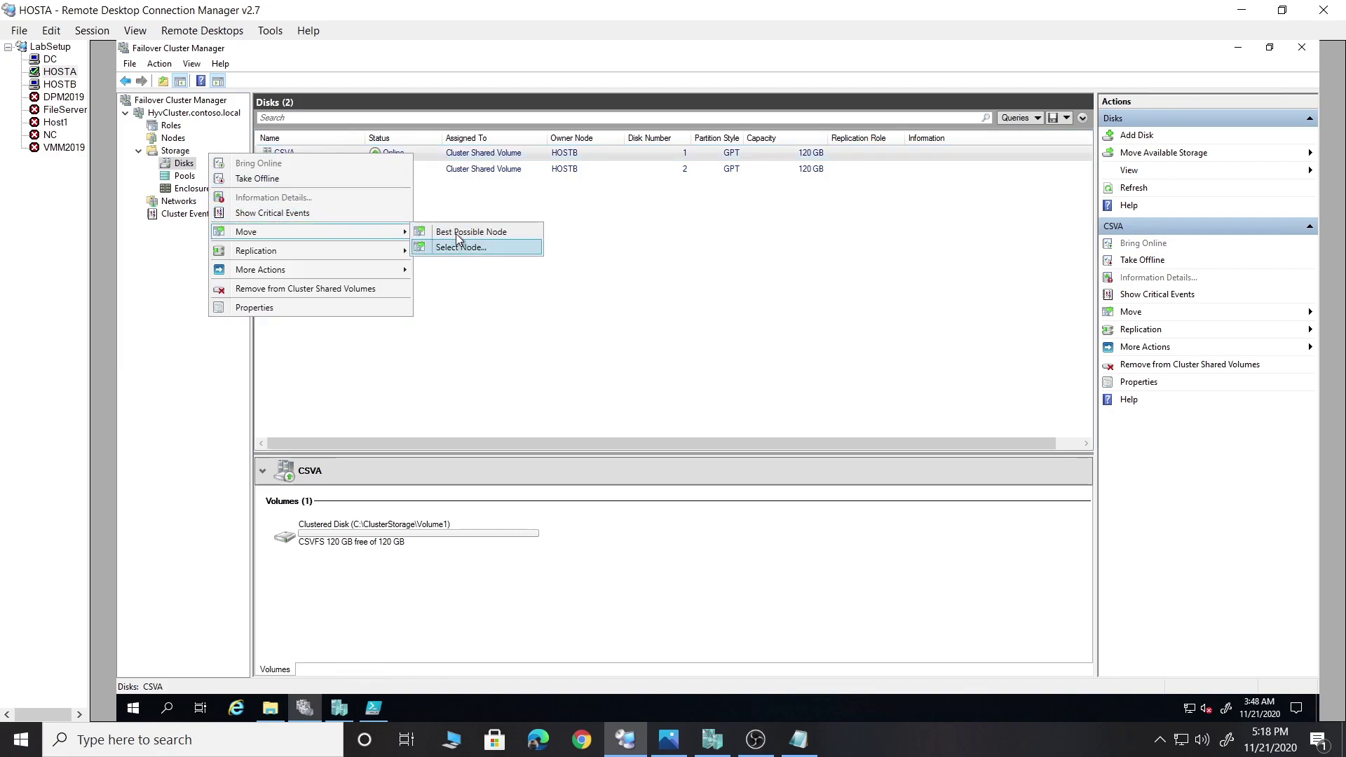
left_click(579, 226)
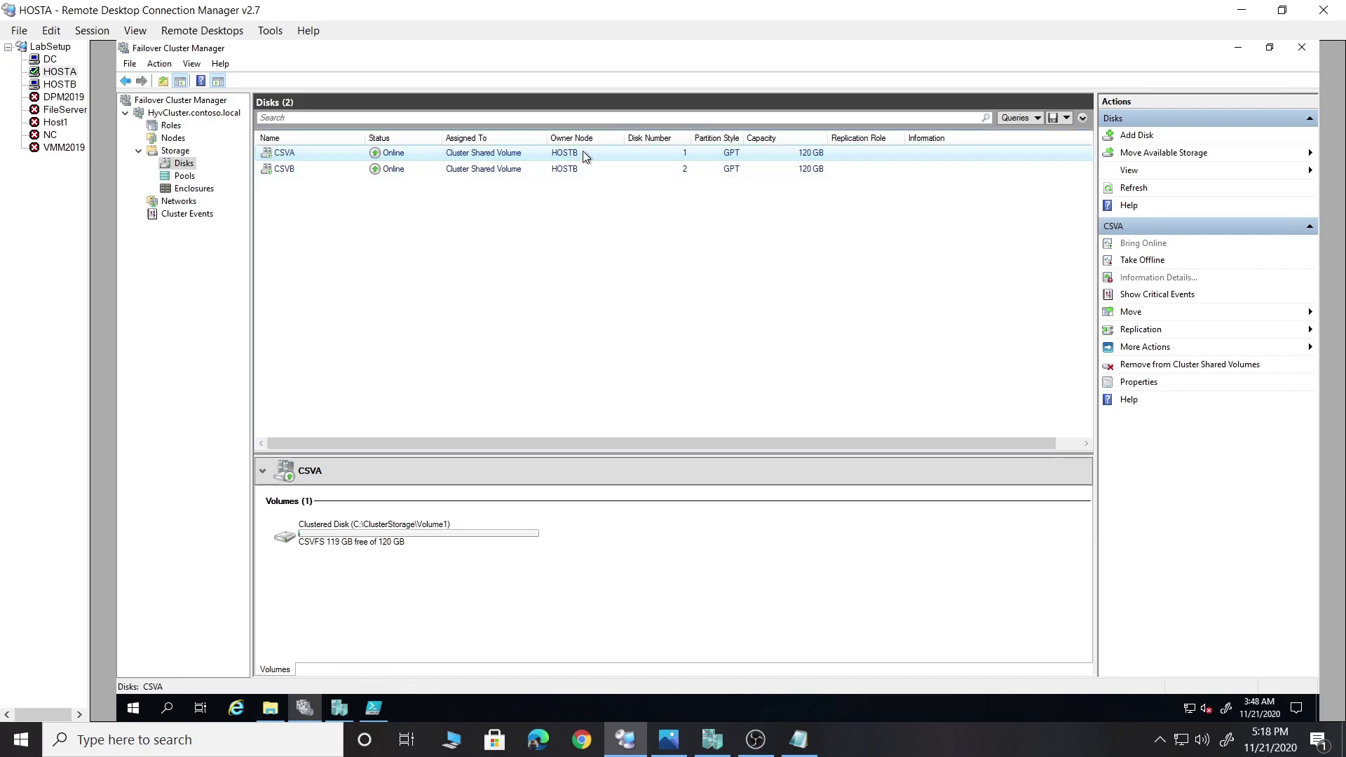
right_click(403, 158)
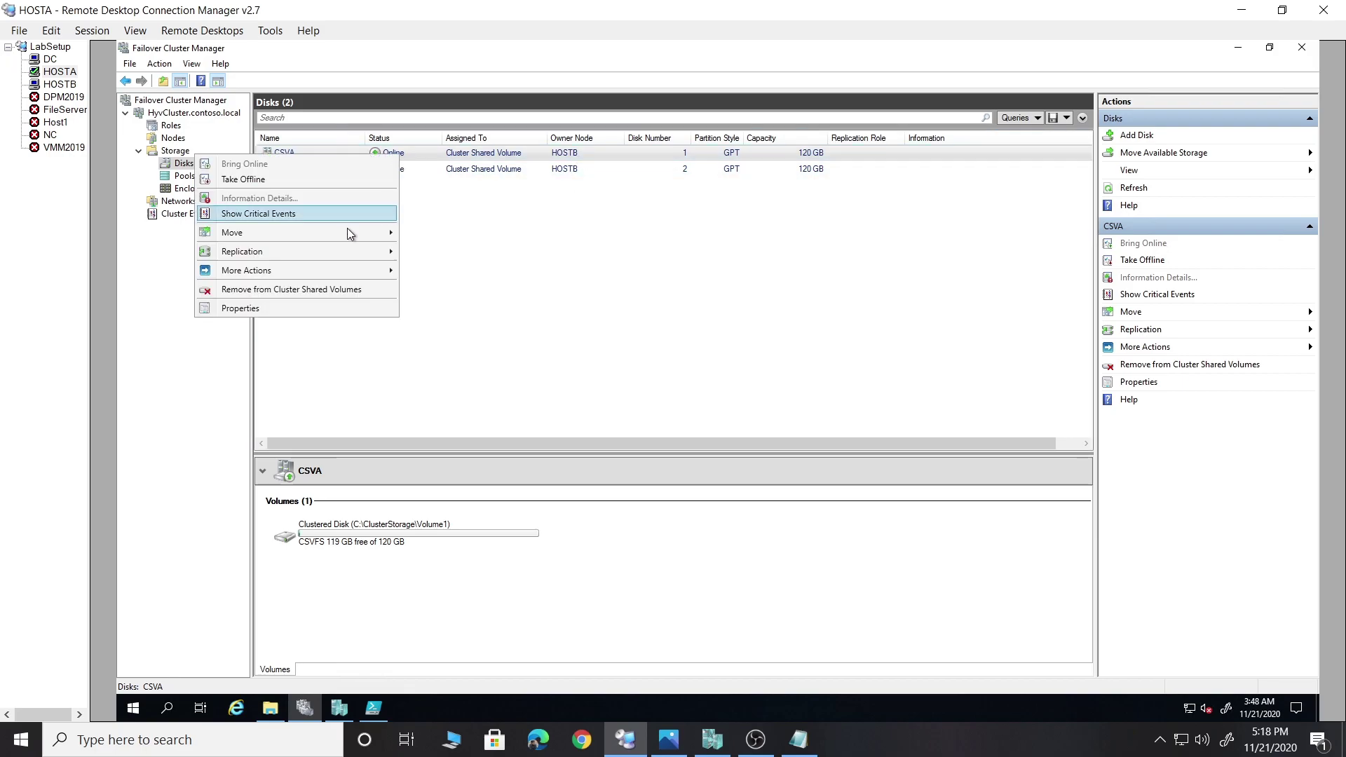
mouse_move(339, 237)
left_click(459, 247)
double_click(629, 307)
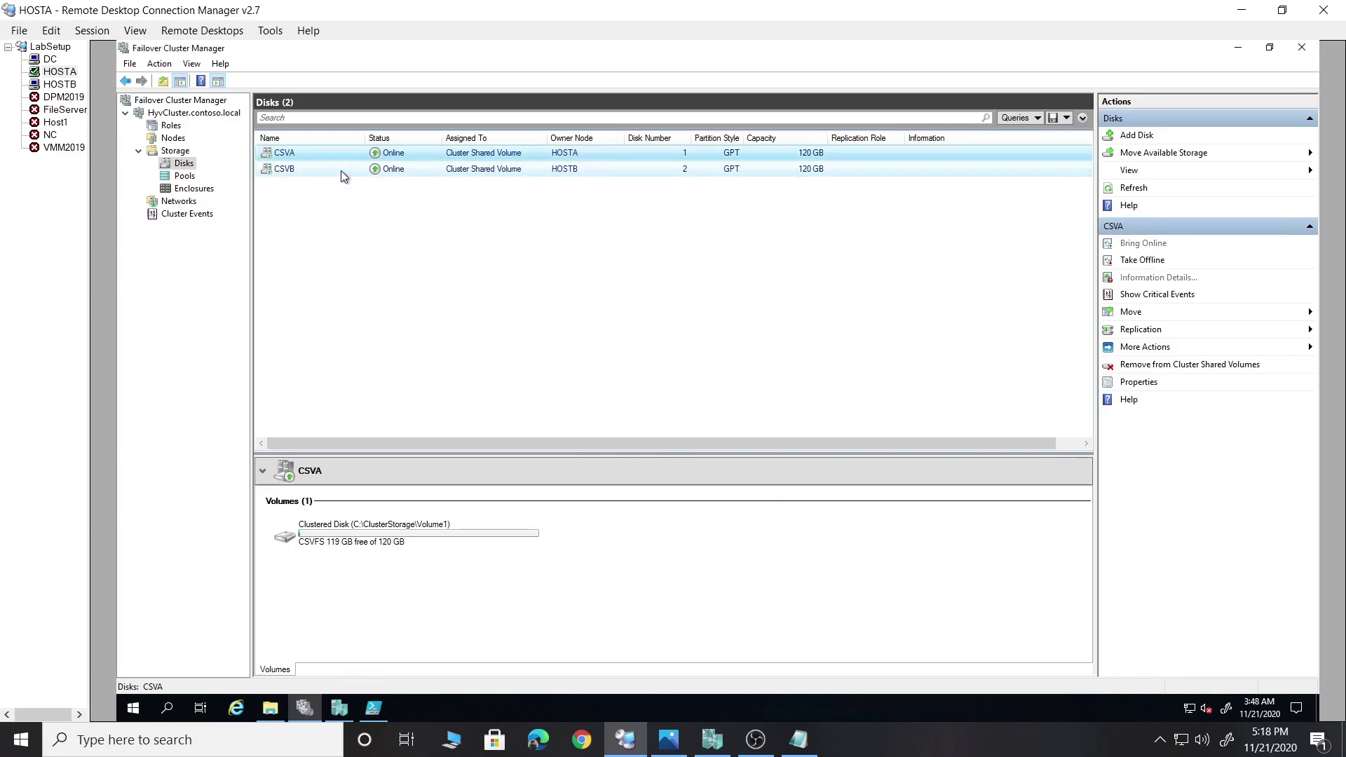
left_click(561, 169)
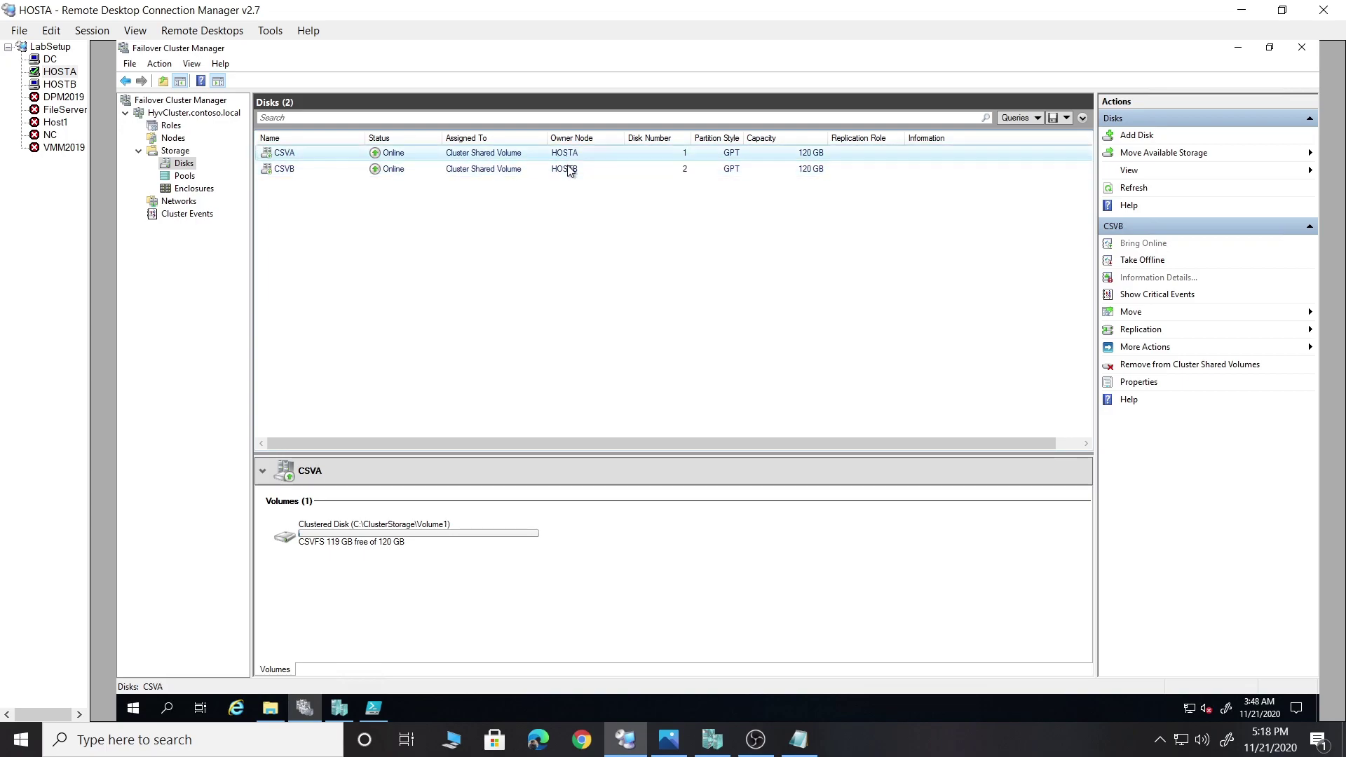
Recheck the cluster roles, then run the script's Get-ClusterFaultDomain line in a maximized PowerShell ISE window to list the current fault domains
left_click(171, 125)
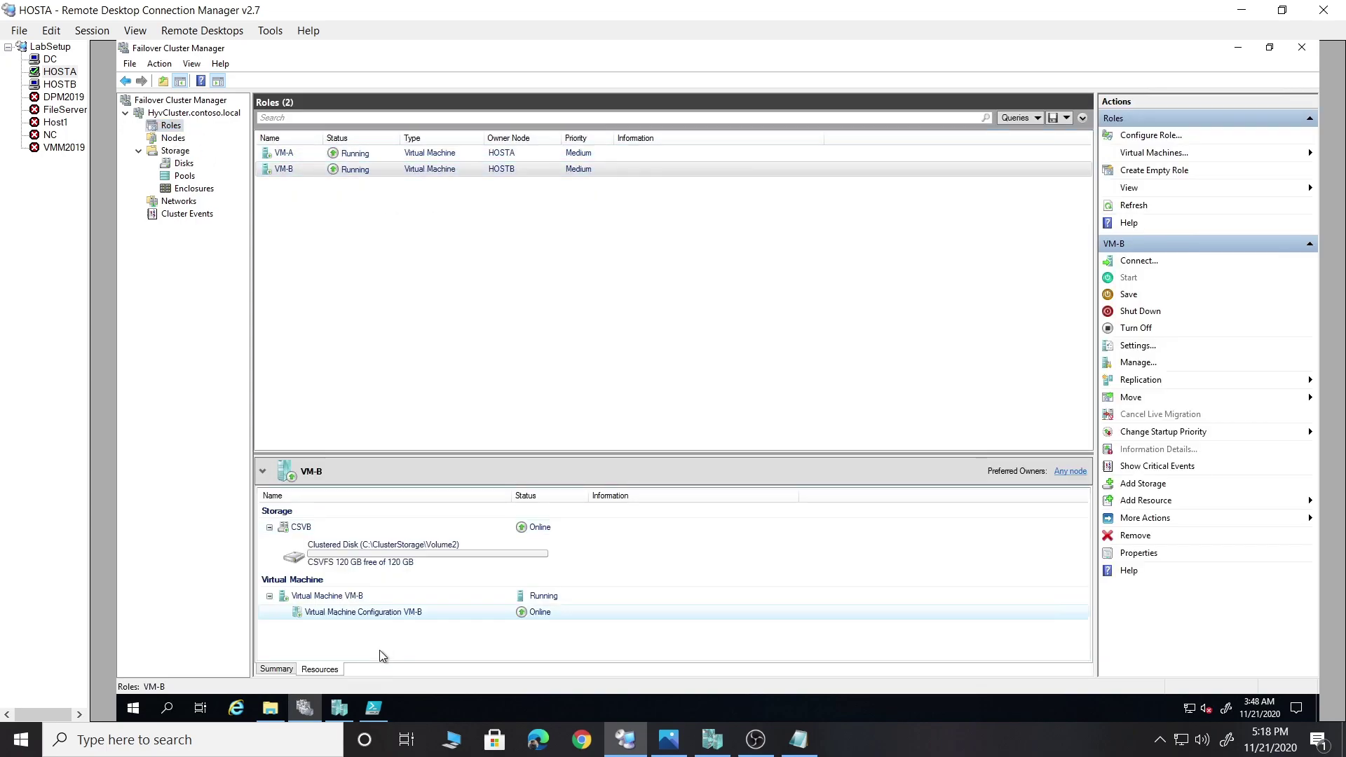
left_click(373, 708)
left_click_drag(646, 88, 1130, 164)
scroll(896, 254, "up", 1)
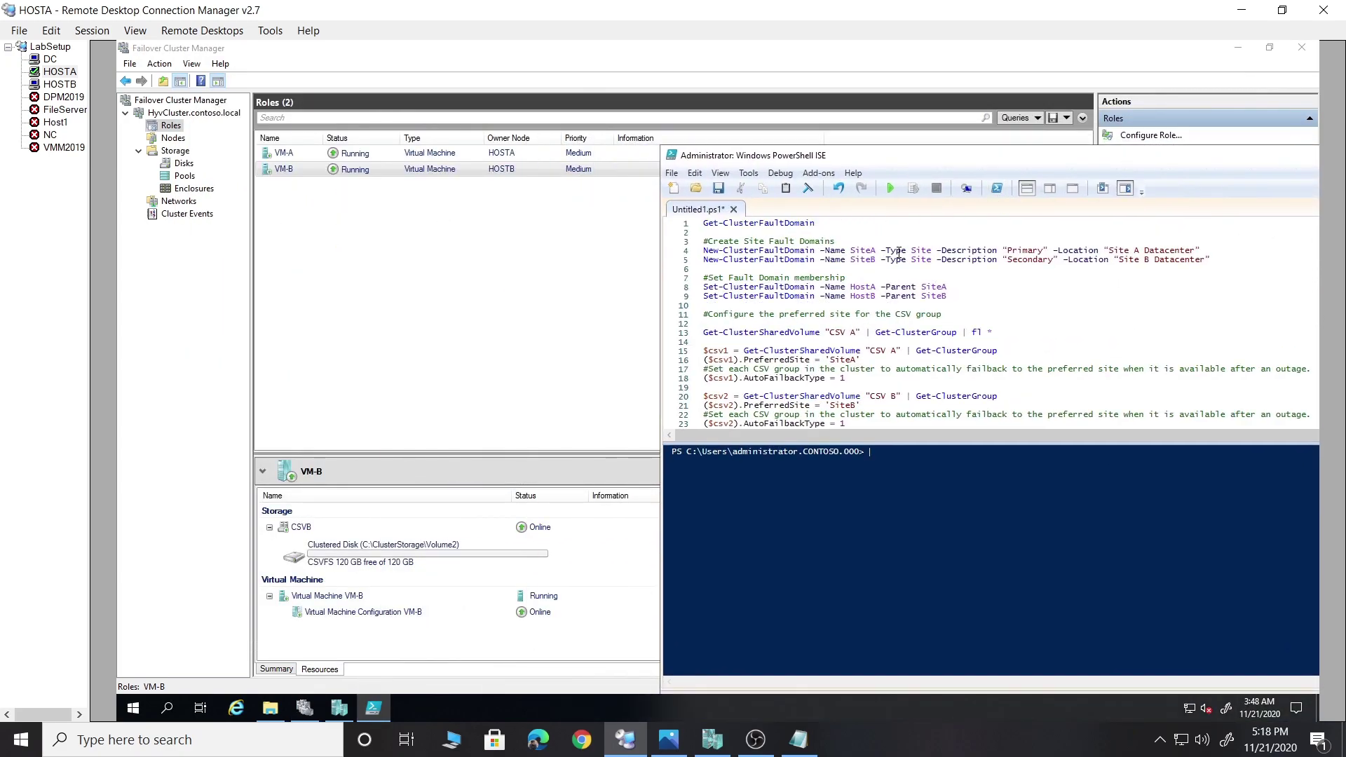
left_click_drag(819, 223, 702, 223)
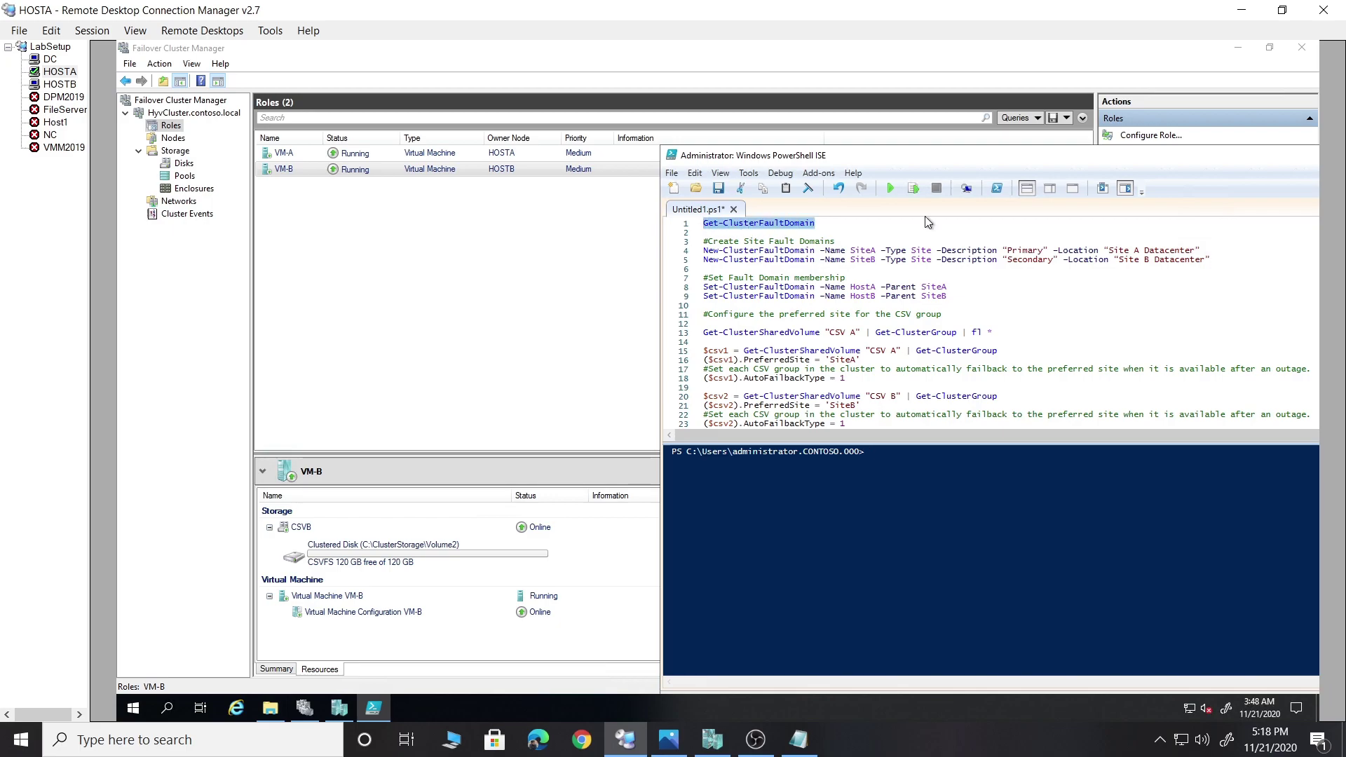
left_click(915, 189)
left_click_drag(941, 154, 940, 42)
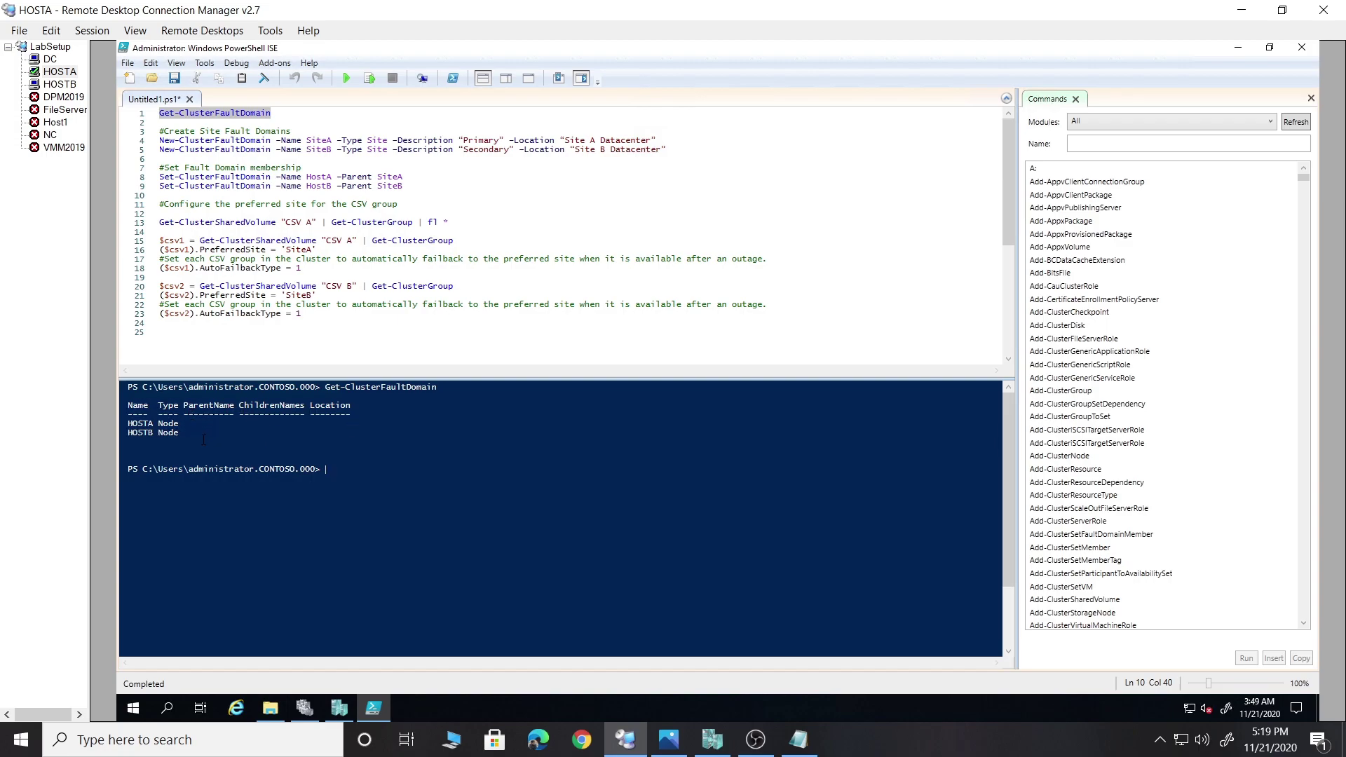
left_click_drag(127, 405, 340, 441)
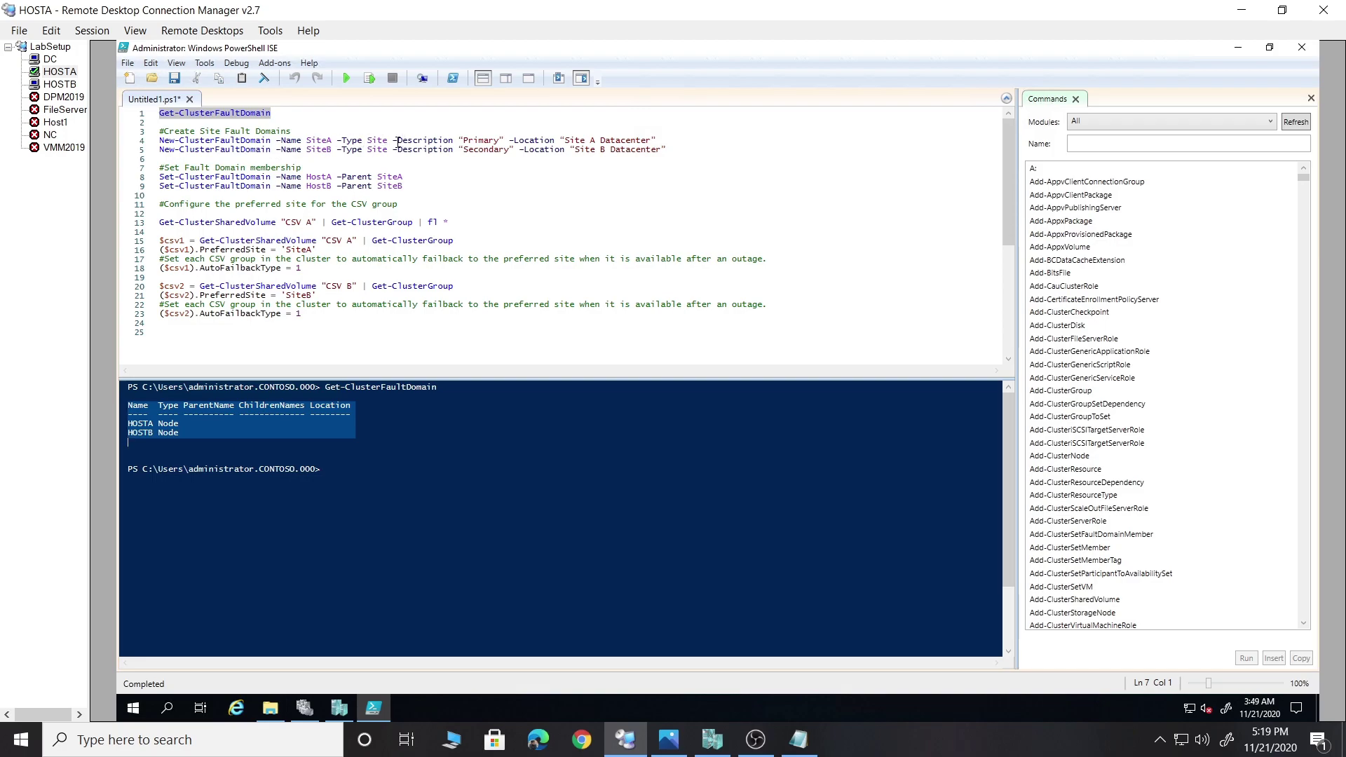
Examine the name, type, description and location parameters of the New-ClusterFaultDomain command for SiteA
double_click(313, 143)
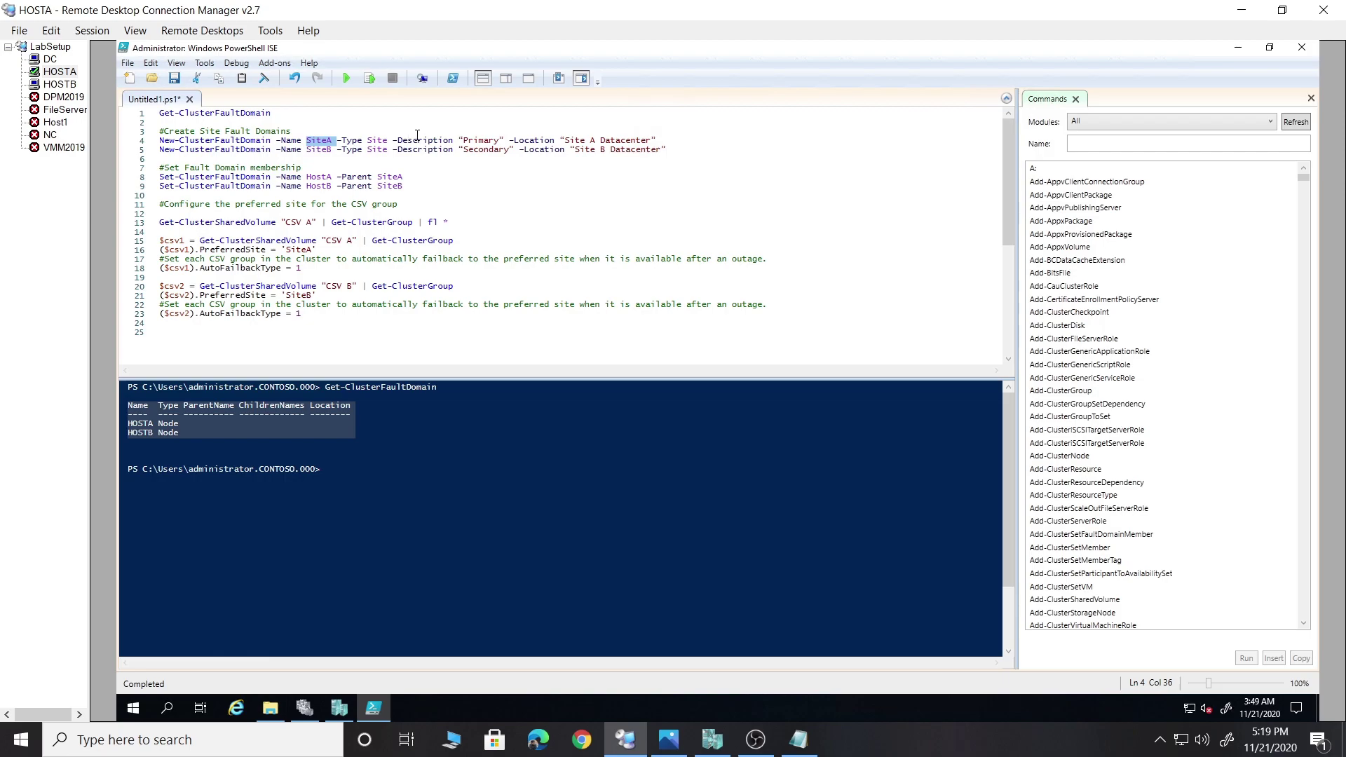
left_click_drag(463, 140, 503, 141)
left_click_drag(270, 139, 134, 144)
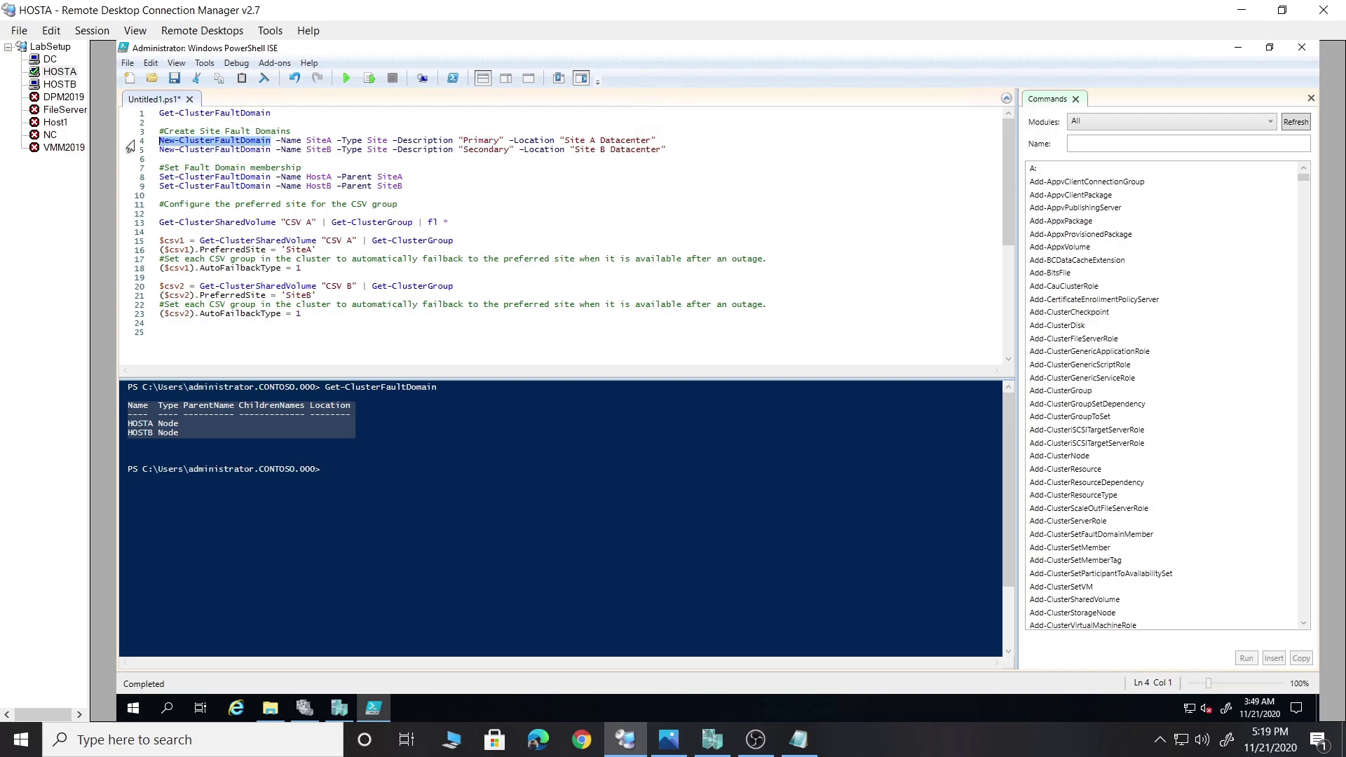
left_click_drag(279, 142, 329, 140)
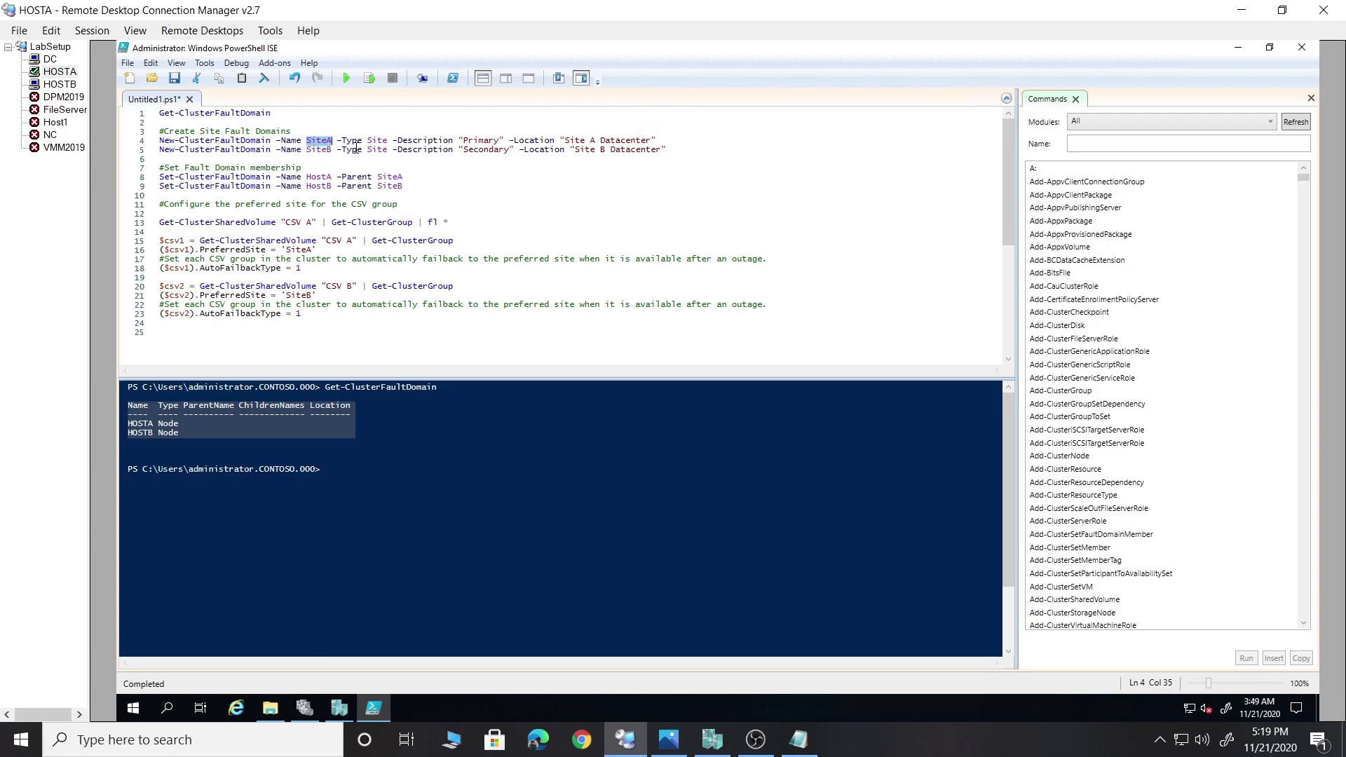
left_click_drag(339, 141, 395, 161)
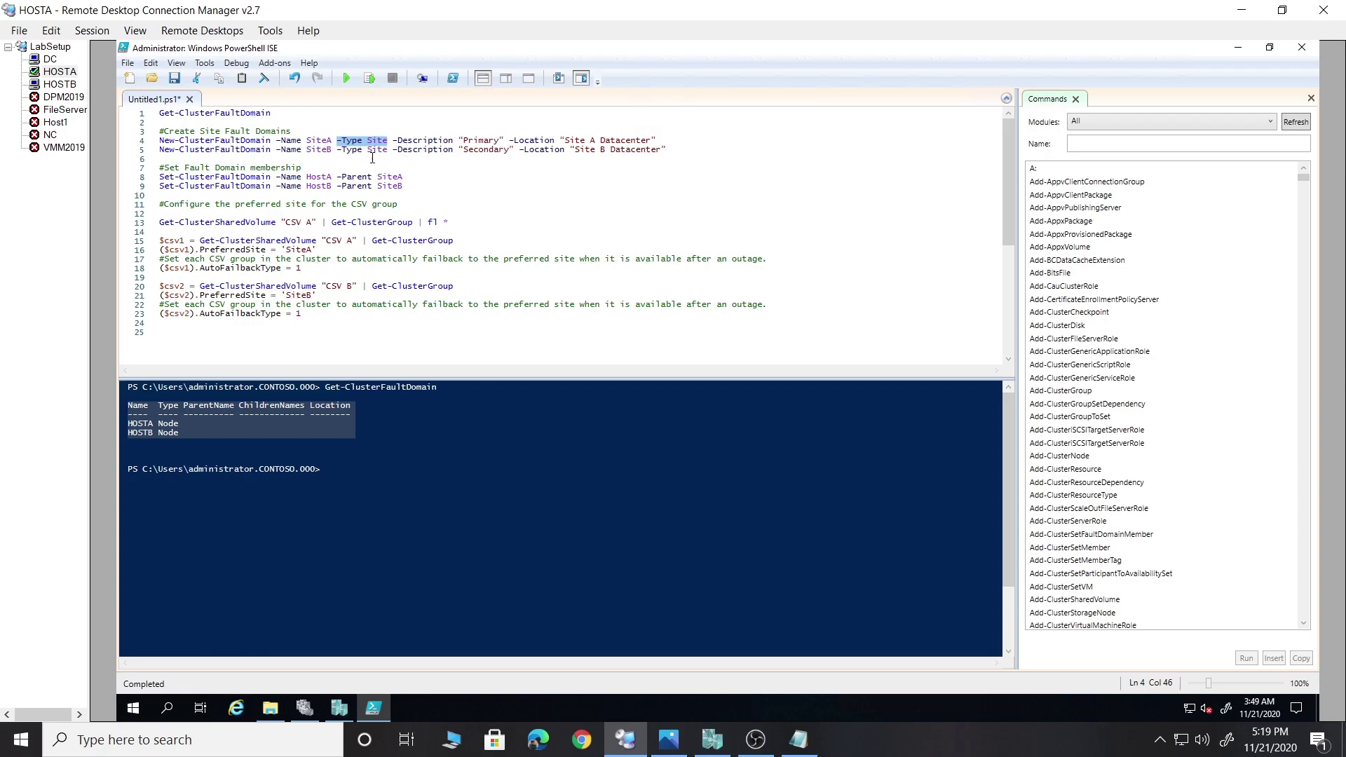
left_click(369, 141)
left_click_drag(386, 141, 500, 141)
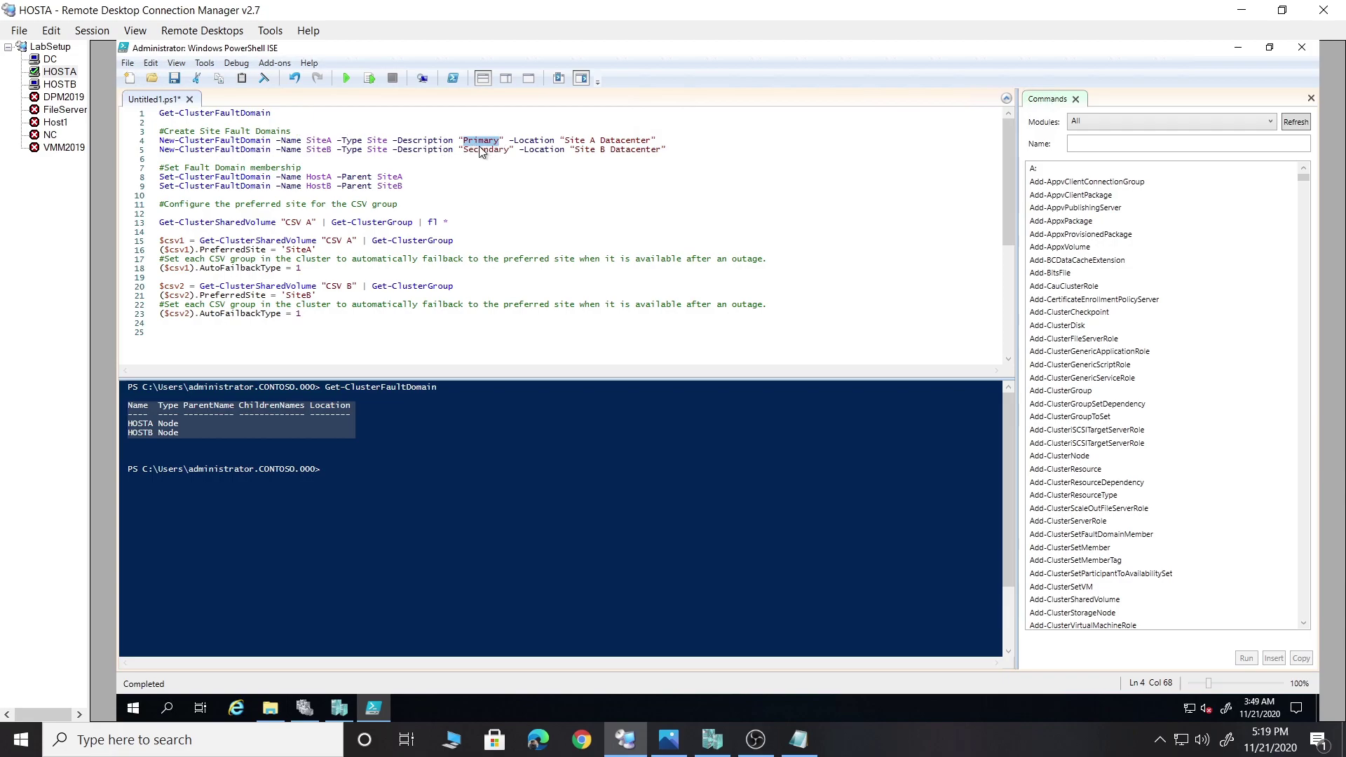
left_click_drag(566, 141, 648, 141)
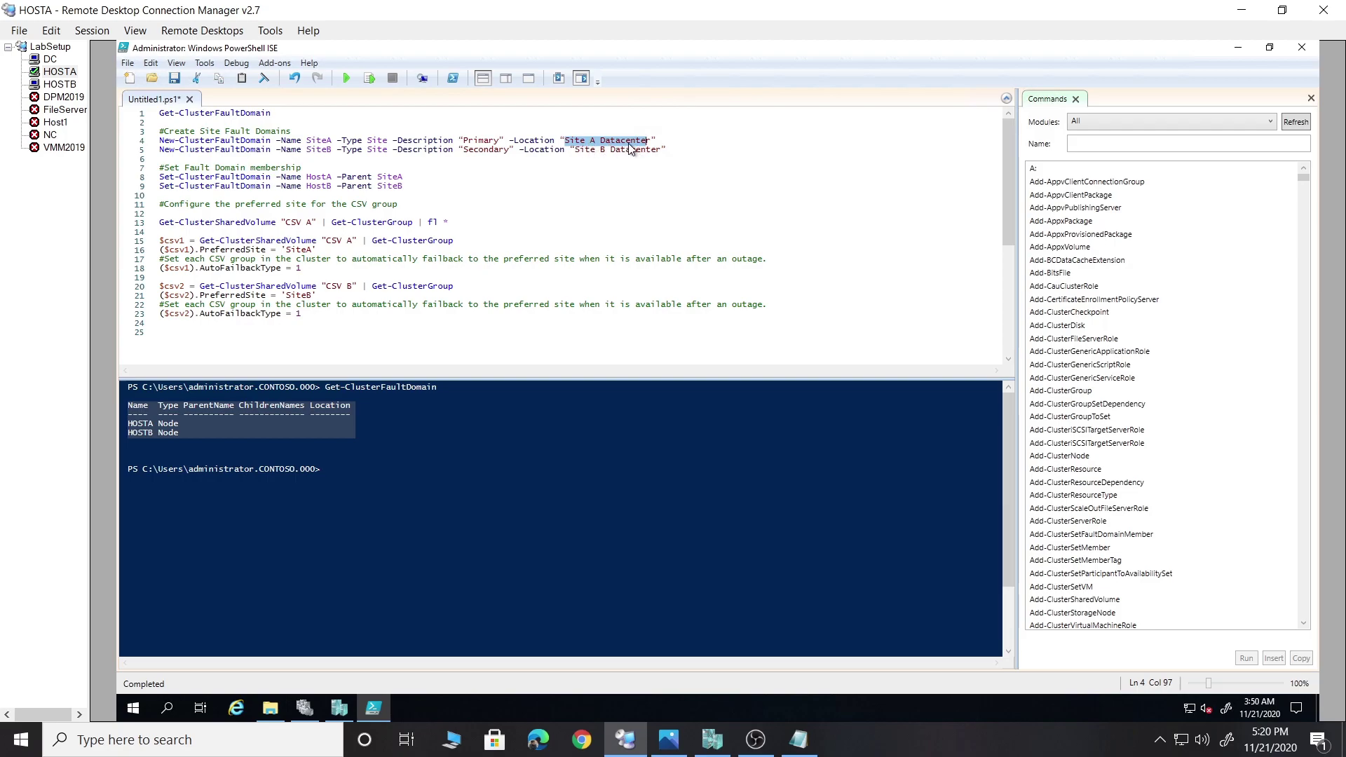
left_click_drag(565, 140, 651, 139)
Run both New-ClusterFaultDomain lines to create site fault domains SiteA (Primary, Site A Datacenter) and SiteB (Secondary, Site B Datacenter)
left_click_drag(305, 149, 160, 141)
left_click(360, 149)
left_click(369, 79)
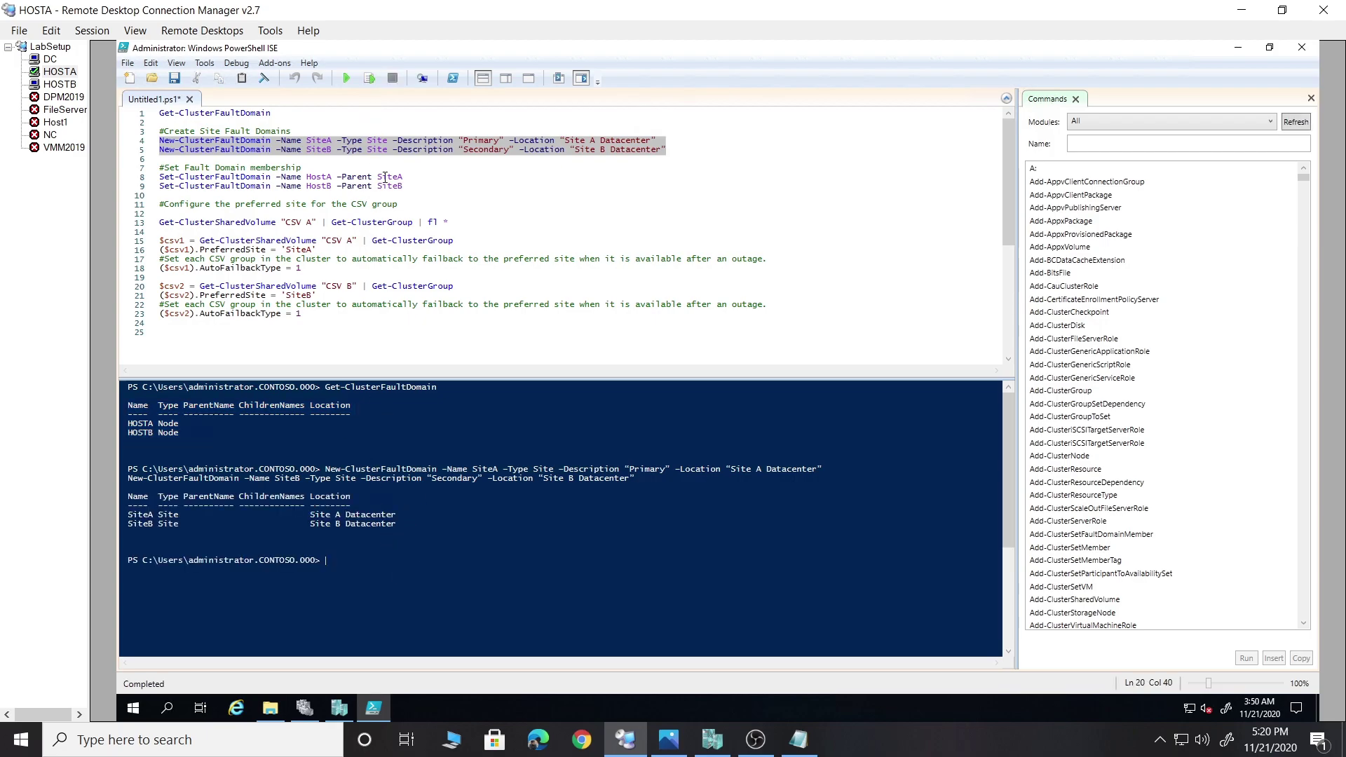
Rerun Get-ClusterFaultDomain, enlarge the console pane and examine the listed site and node entries
left_click(287, 110)
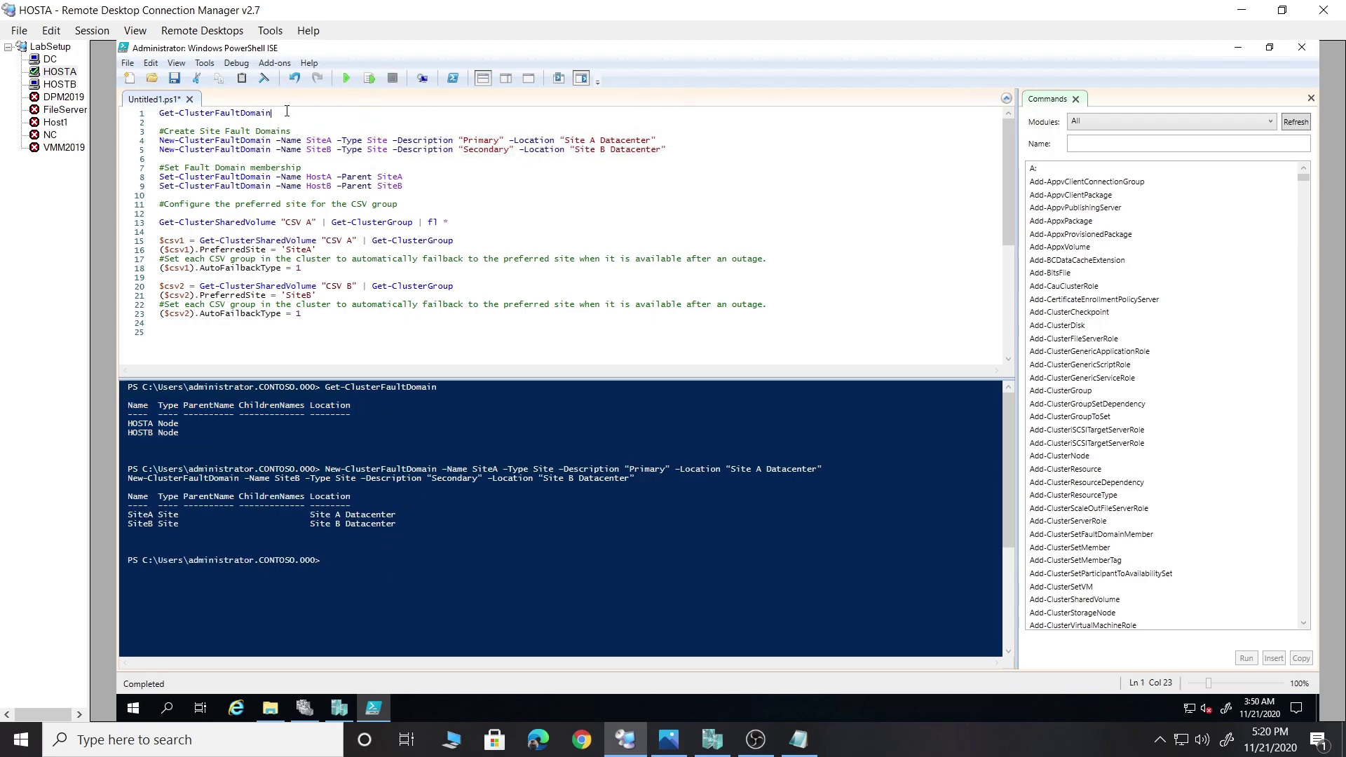
left_click(370, 79)
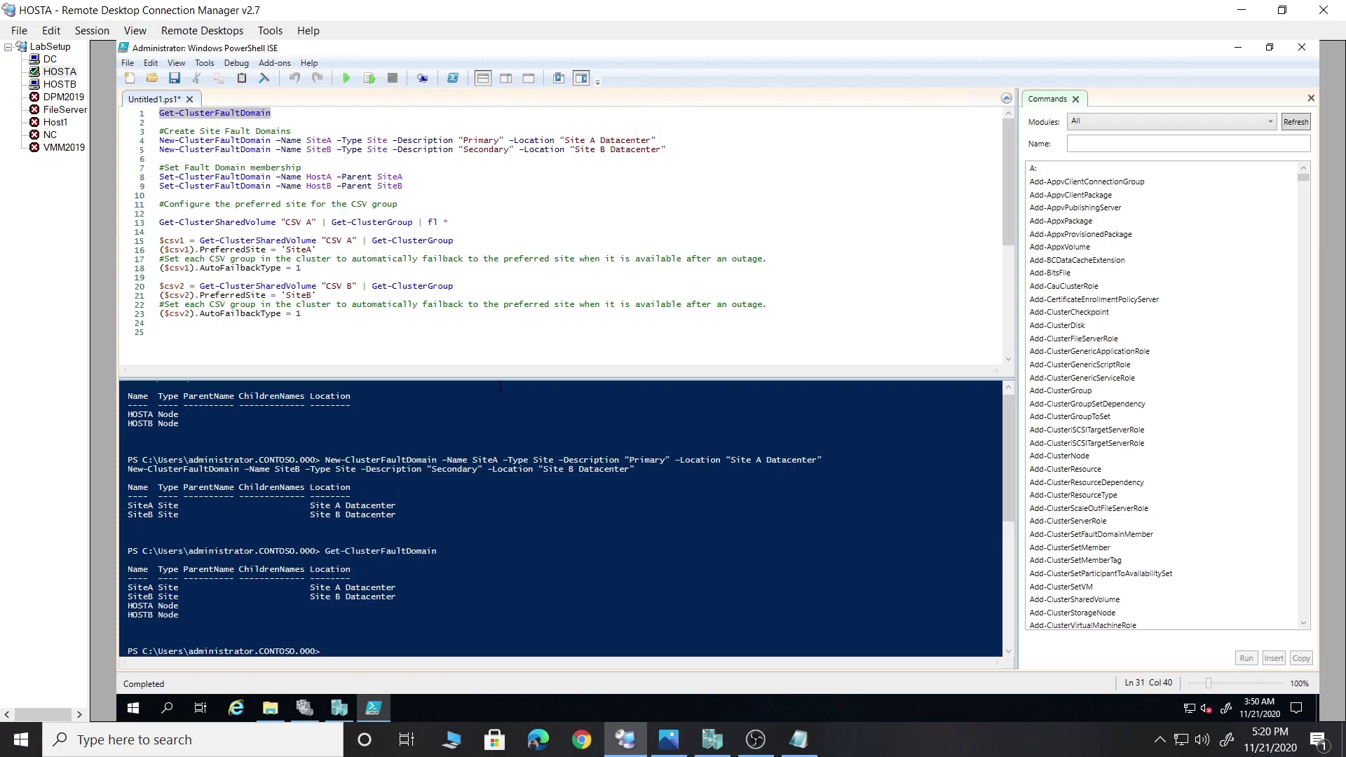
left_click_drag(500, 377, 500, 328)
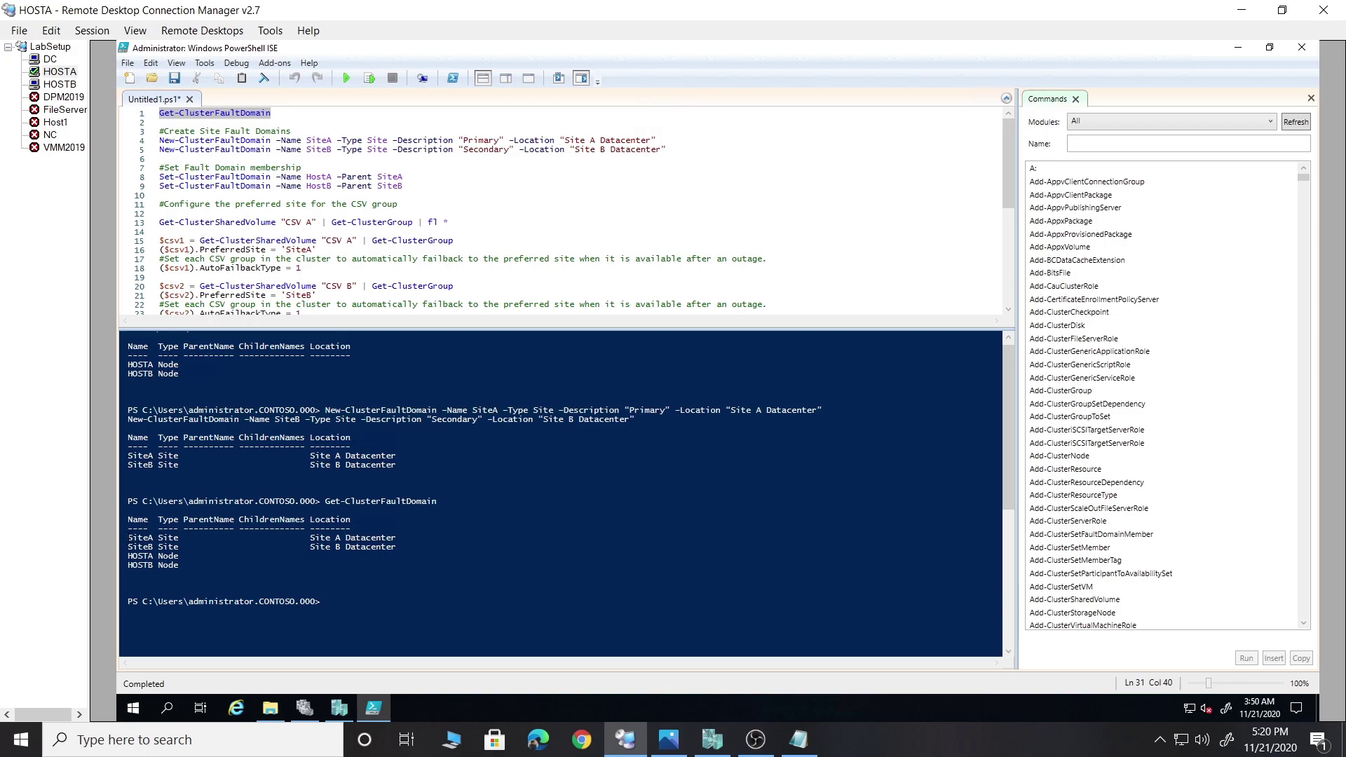
left_click_drag(188, 545, 128, 538)
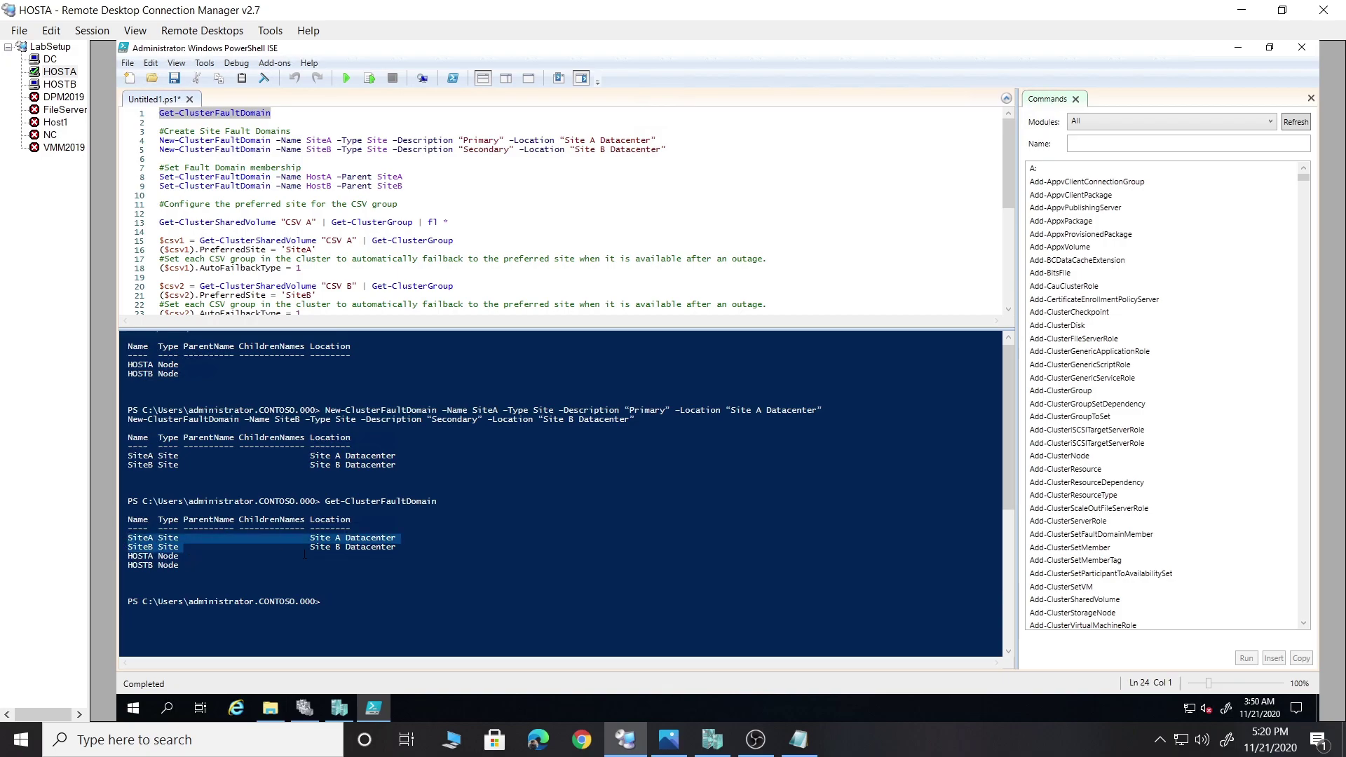
left_click_drag(311, 549, 116, 557)
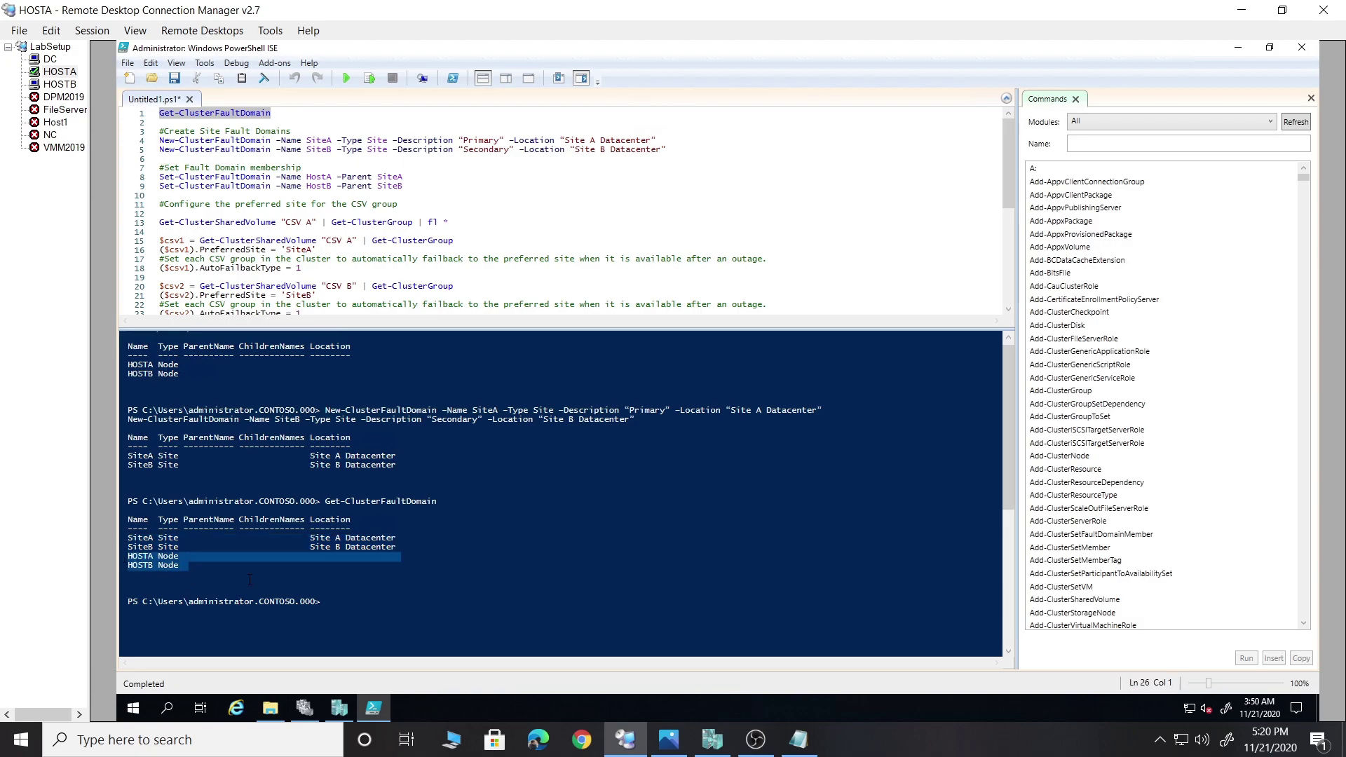
left_click(250, 579)
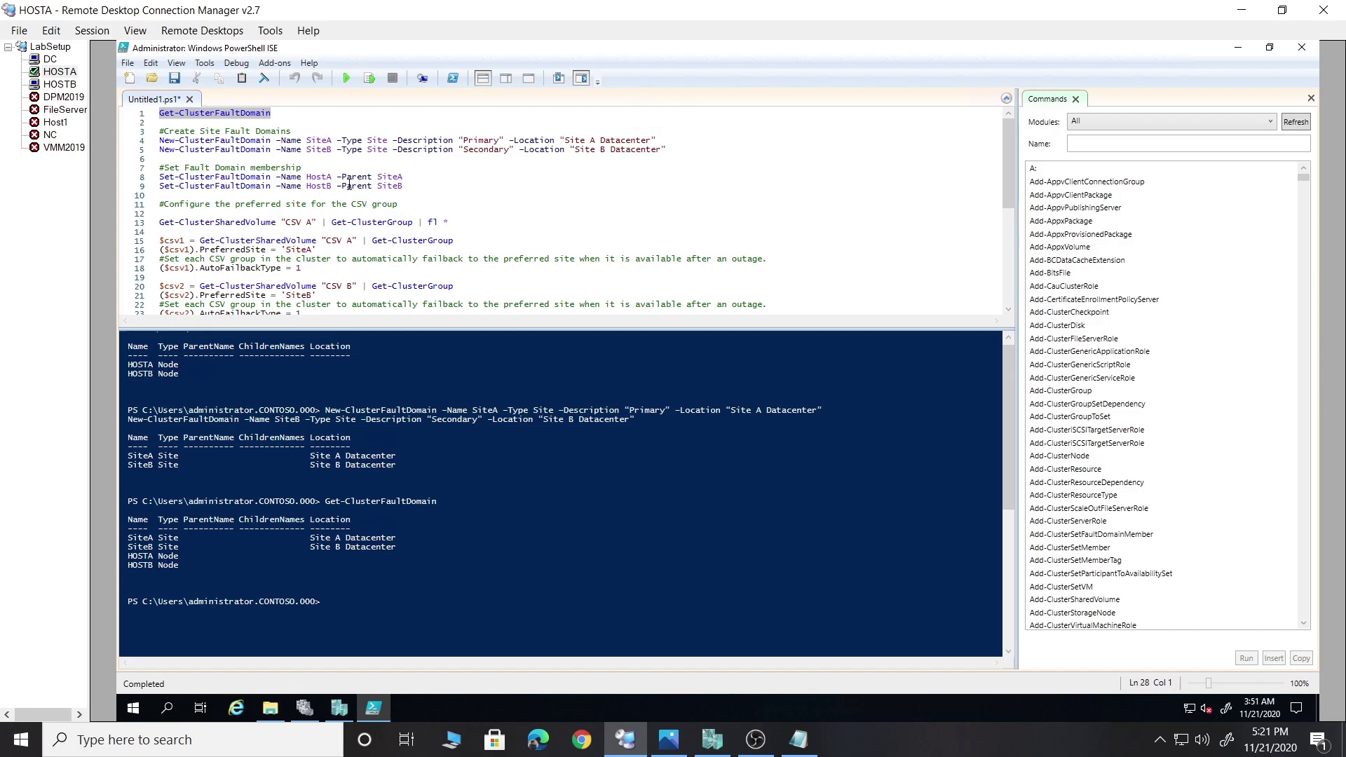
Run the Set-ClusterFaultDomain line that assigns HostA to parent SiteA
left_click_drag(403, 186, 159, 176)
left_click(211, 179)
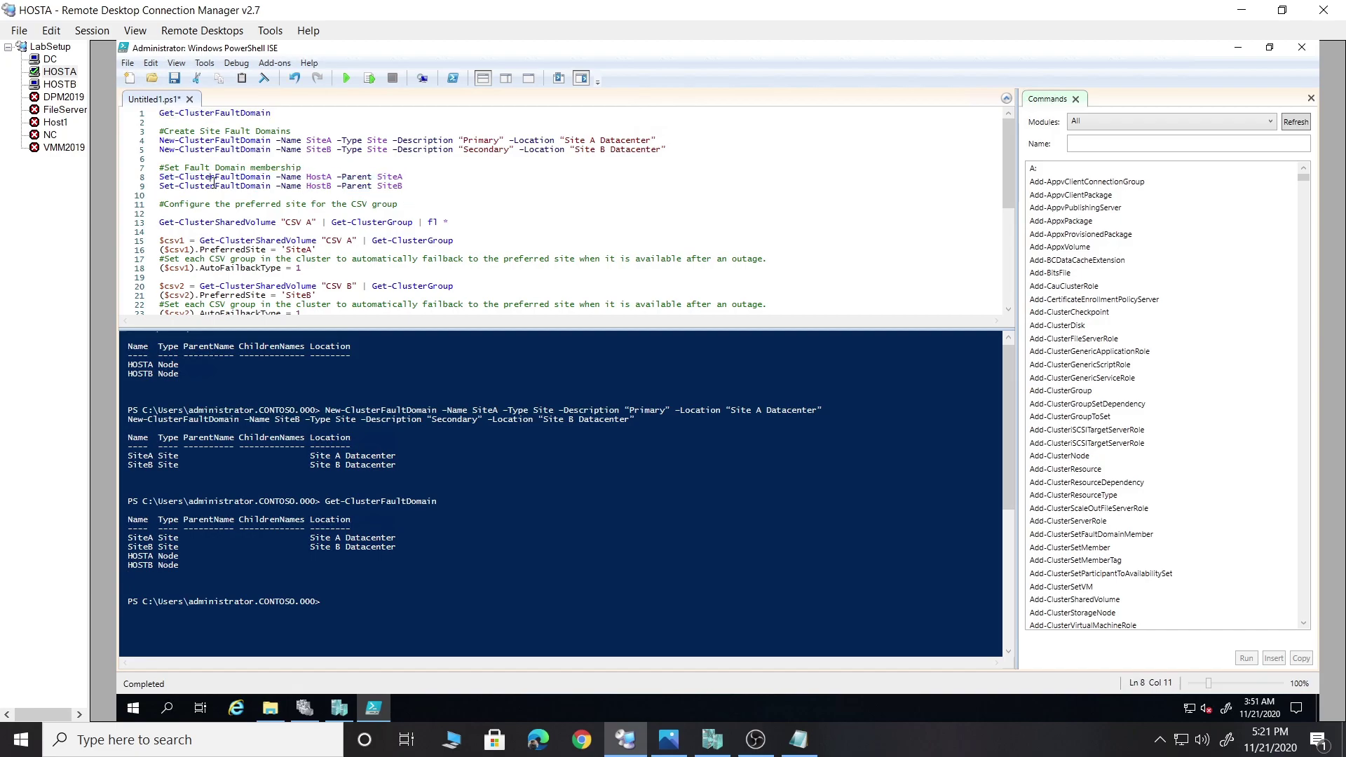
left_click(412, 175)
left_click_drag(276, 176, 302, 176)
left_click_drag(338, 176, 377, 179)
left_click(413, 176)
left_click(367, 81)
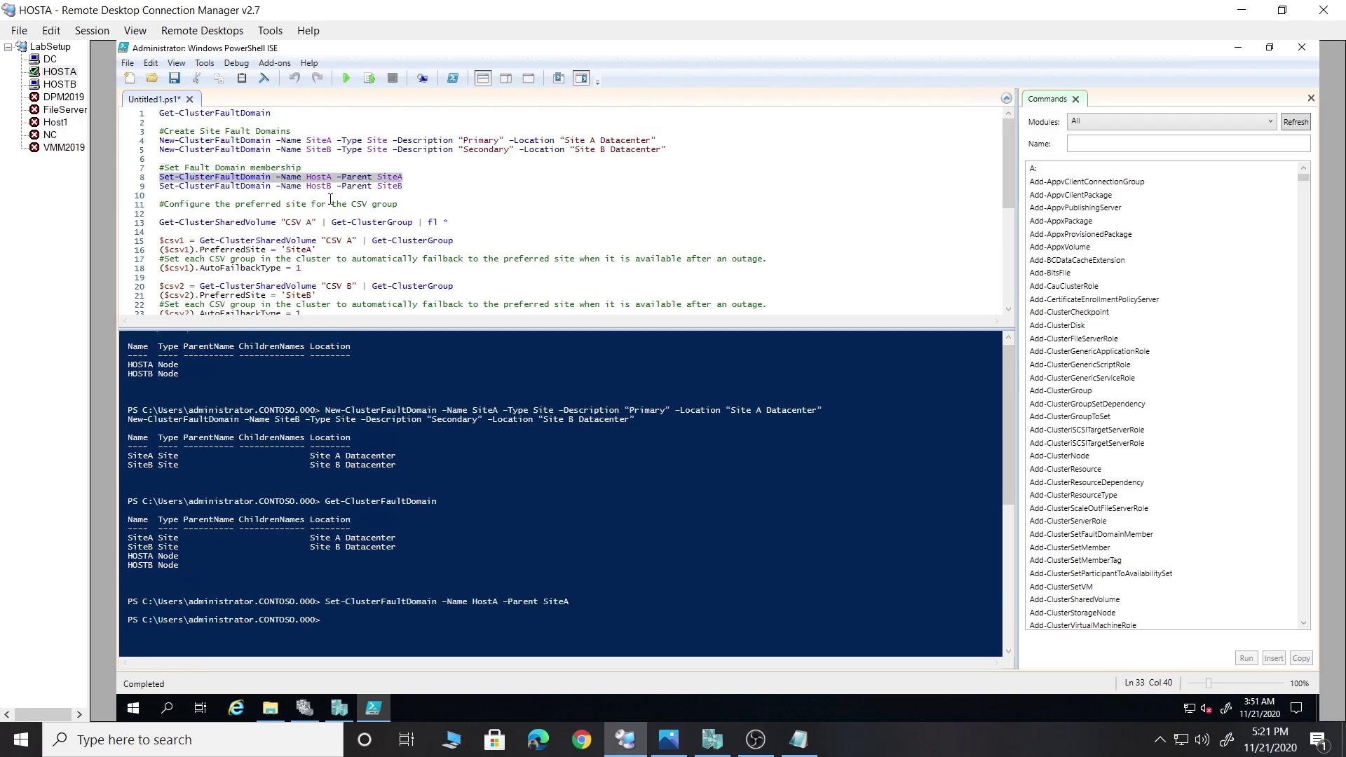
Run the Set-ClusterFaultDomain line that assigns HostB to parent SiteB
left_click(412, 186)
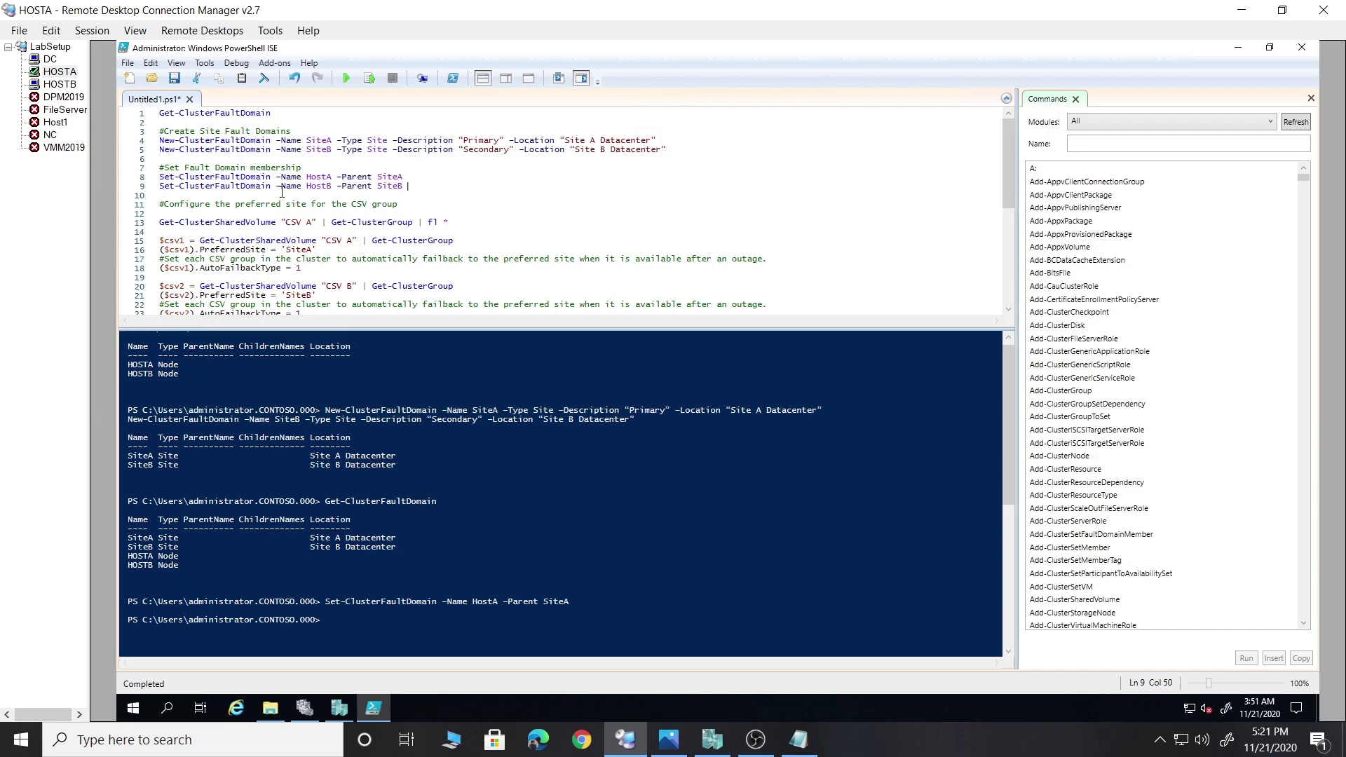
left_click_drag(407, 186, 379, 186)
left_click(407, 186)
left_click(368, 78)
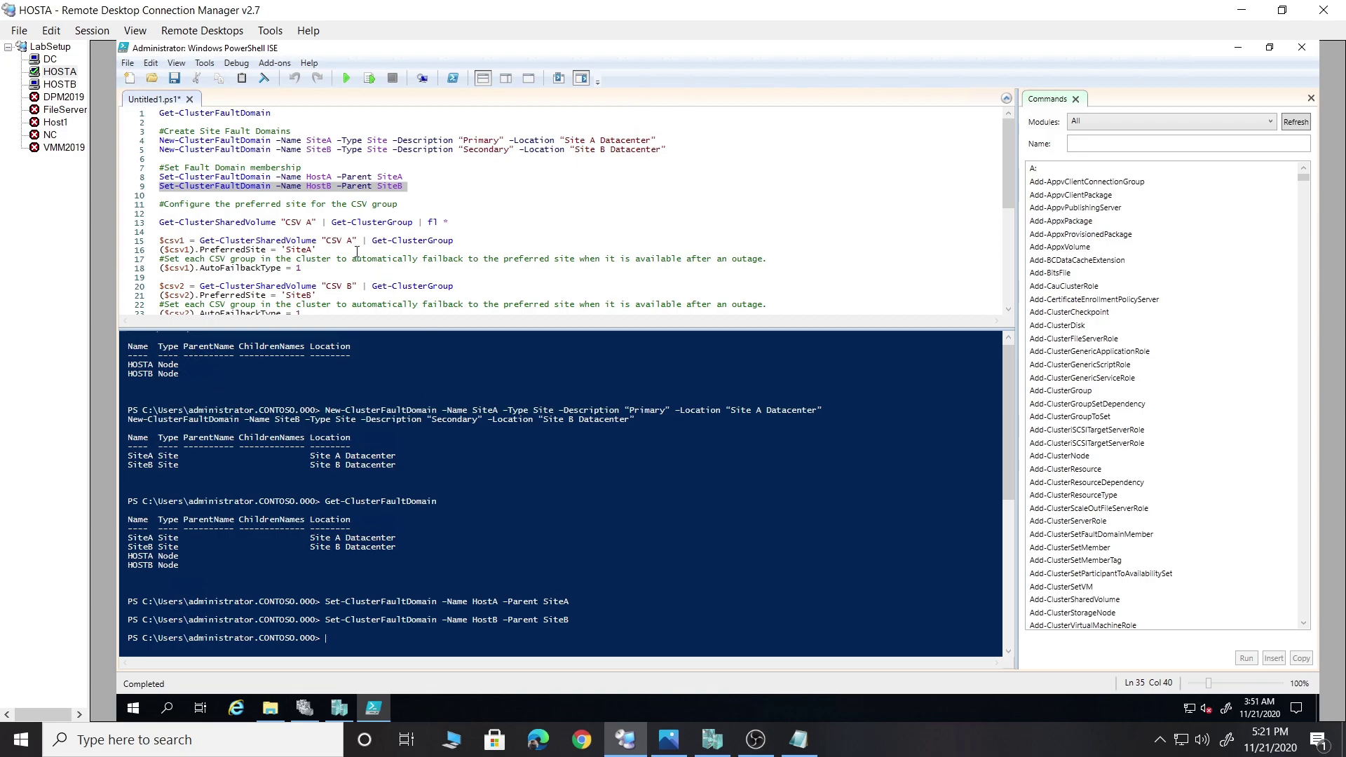
Switch to Failover Cluster Manager and examine the Site column for nodes HOSTA and HOSTB
left_click_drag(332, 178, 311, 181)
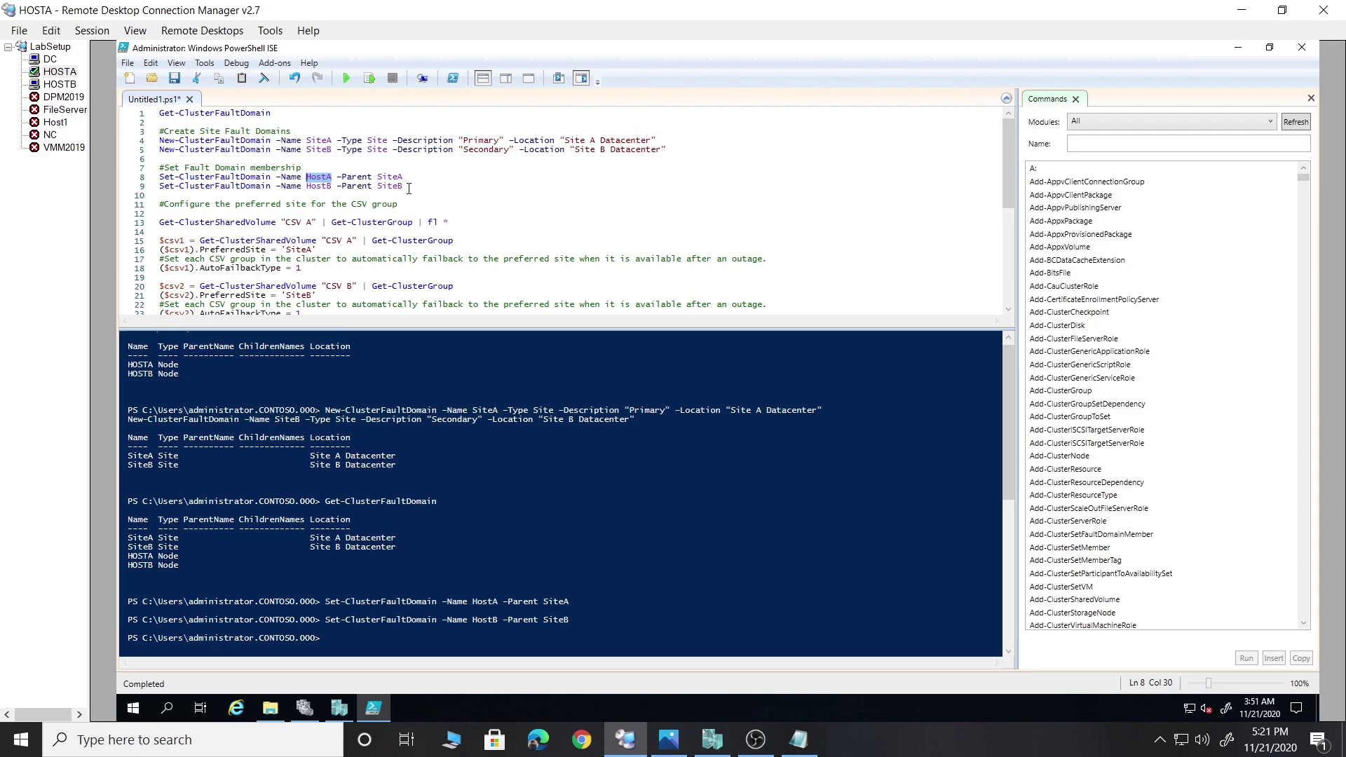
left_click(304, 708)
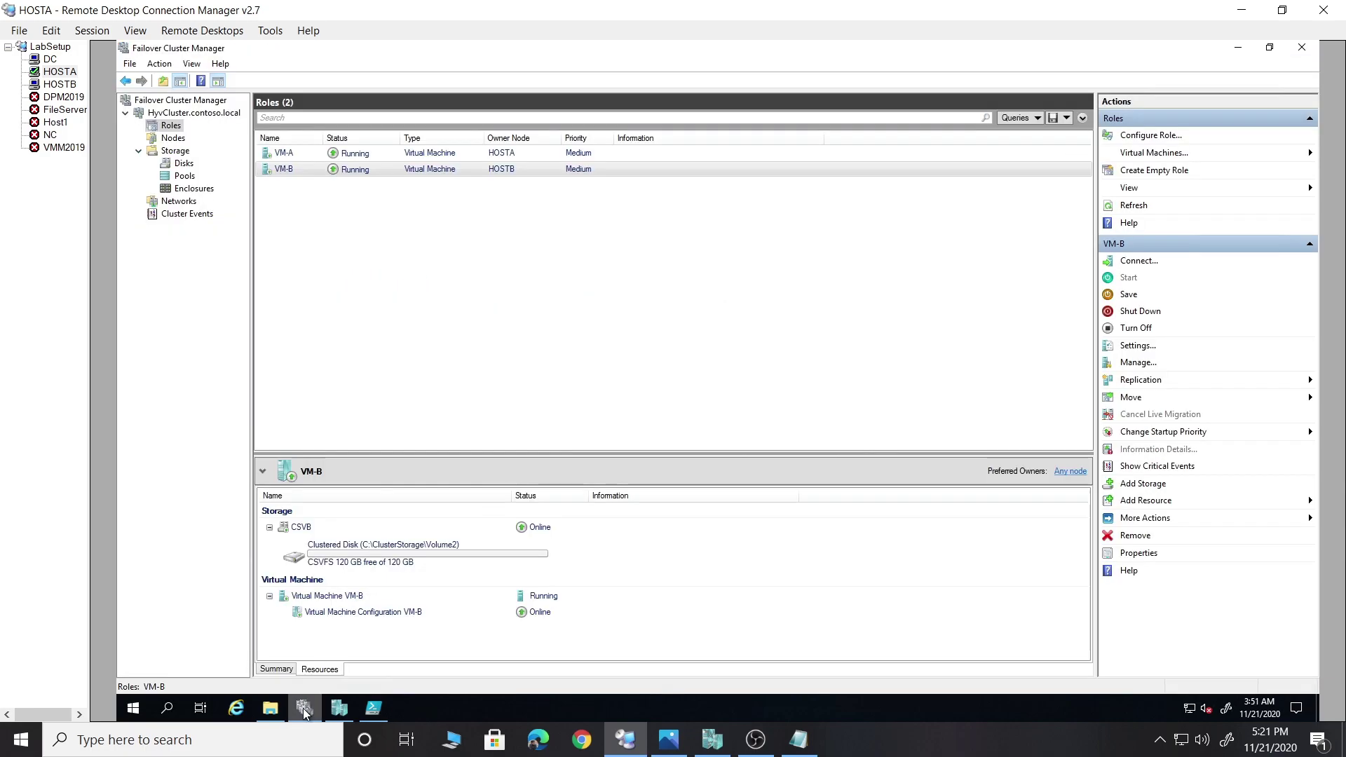
left_click(173, 138)
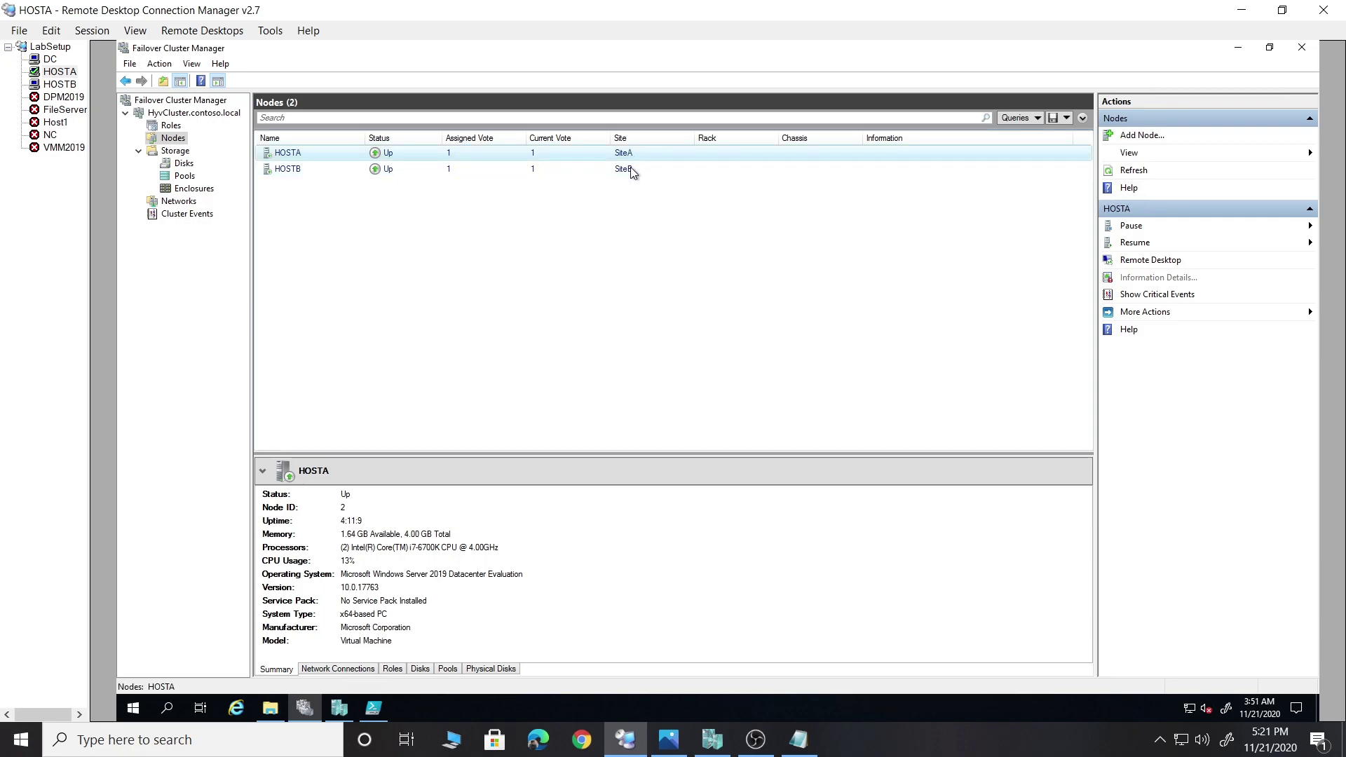
left_click(631, 168)
left_click(628, 156)
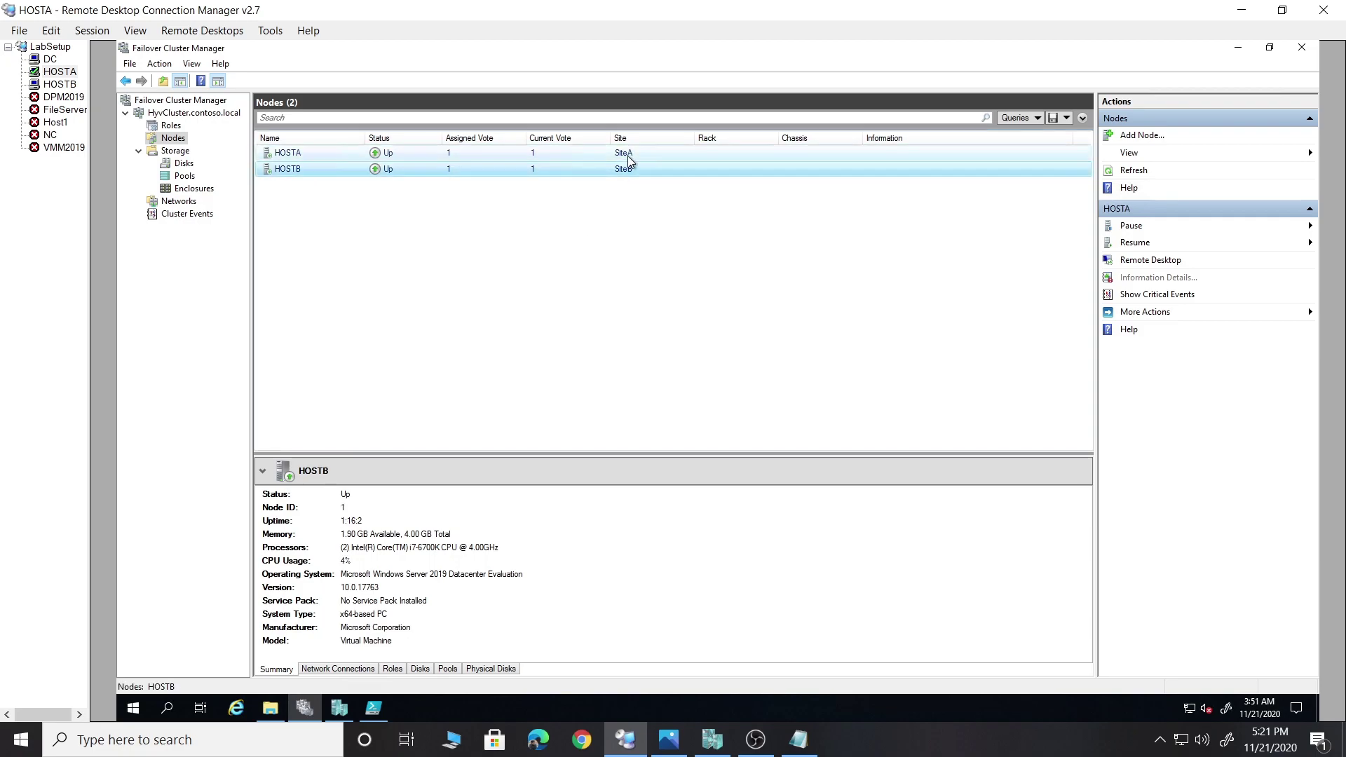
left_click(628, 168)
left_click(625, 149)
left_click(632, 167)
left_click(629, 154)
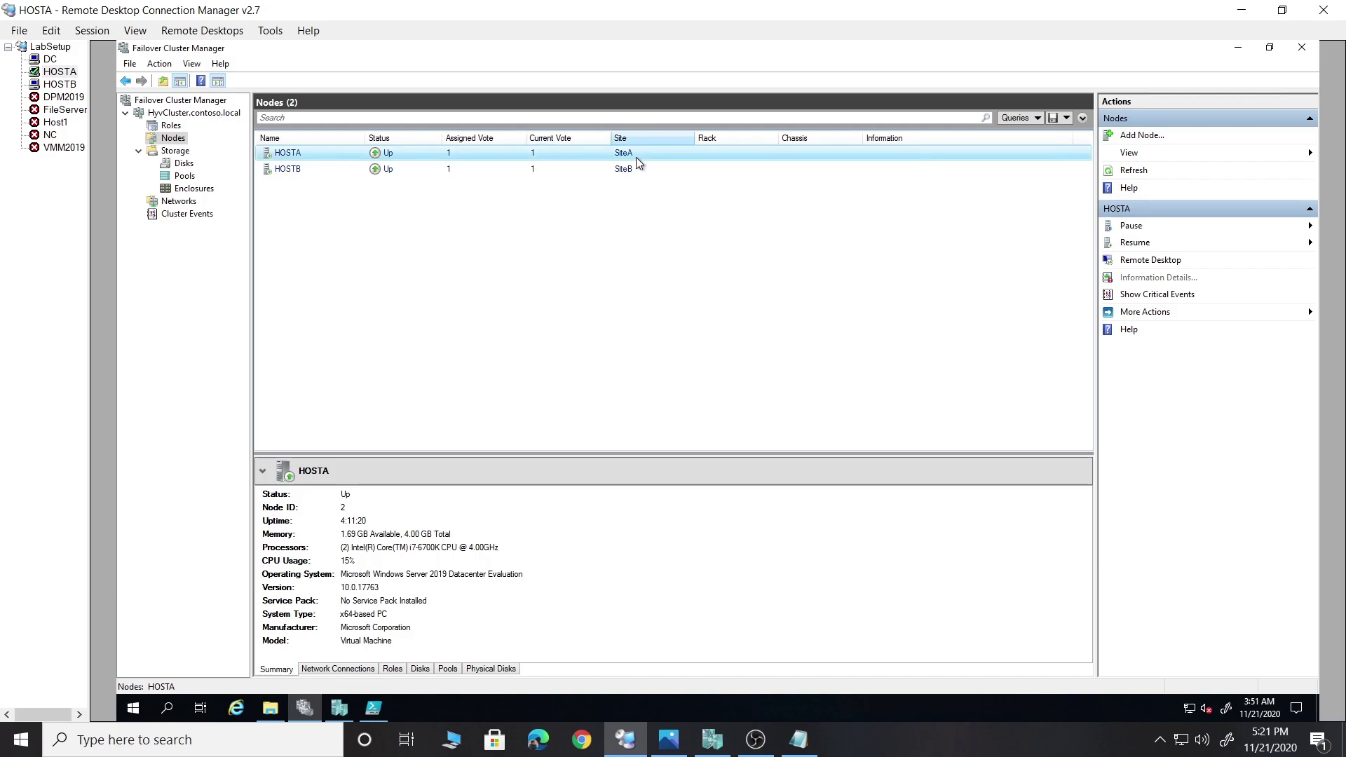
left_click(294, 172)
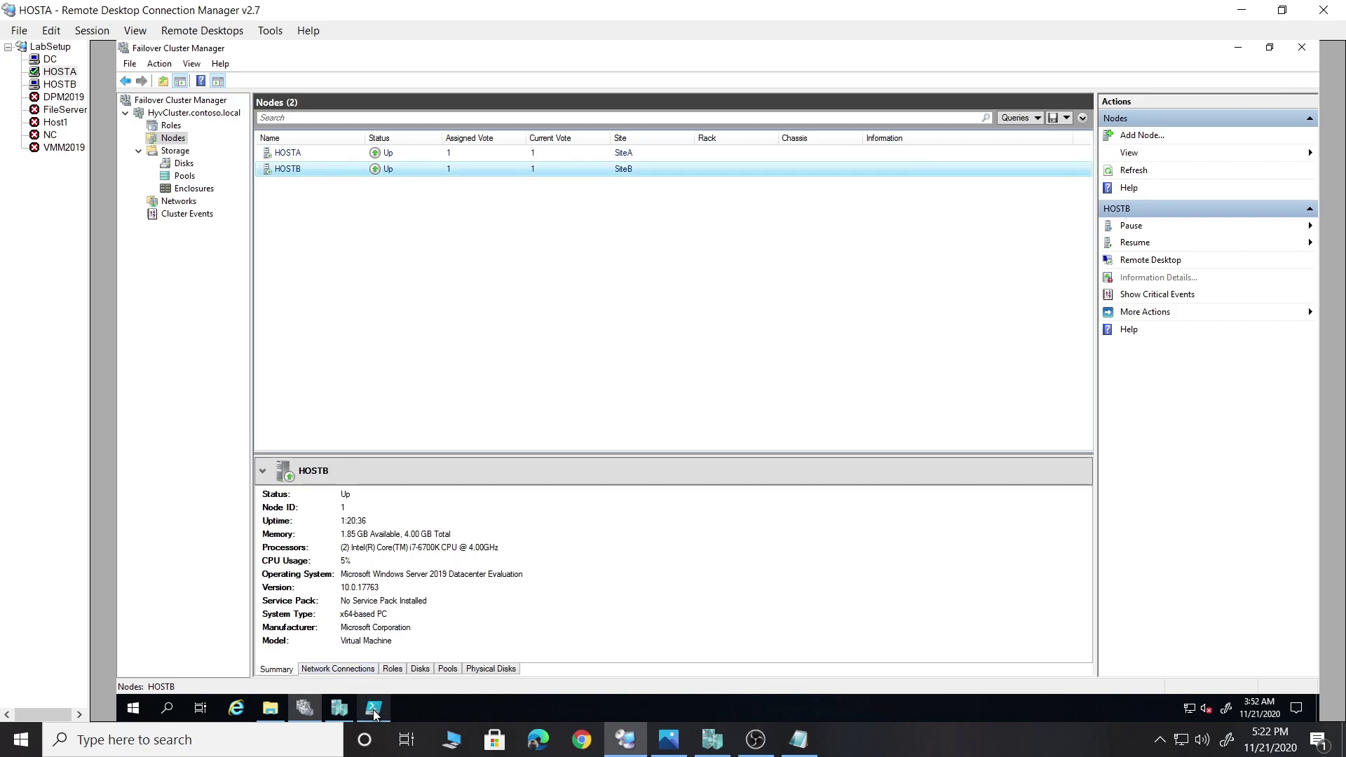
left_click(624, 155)
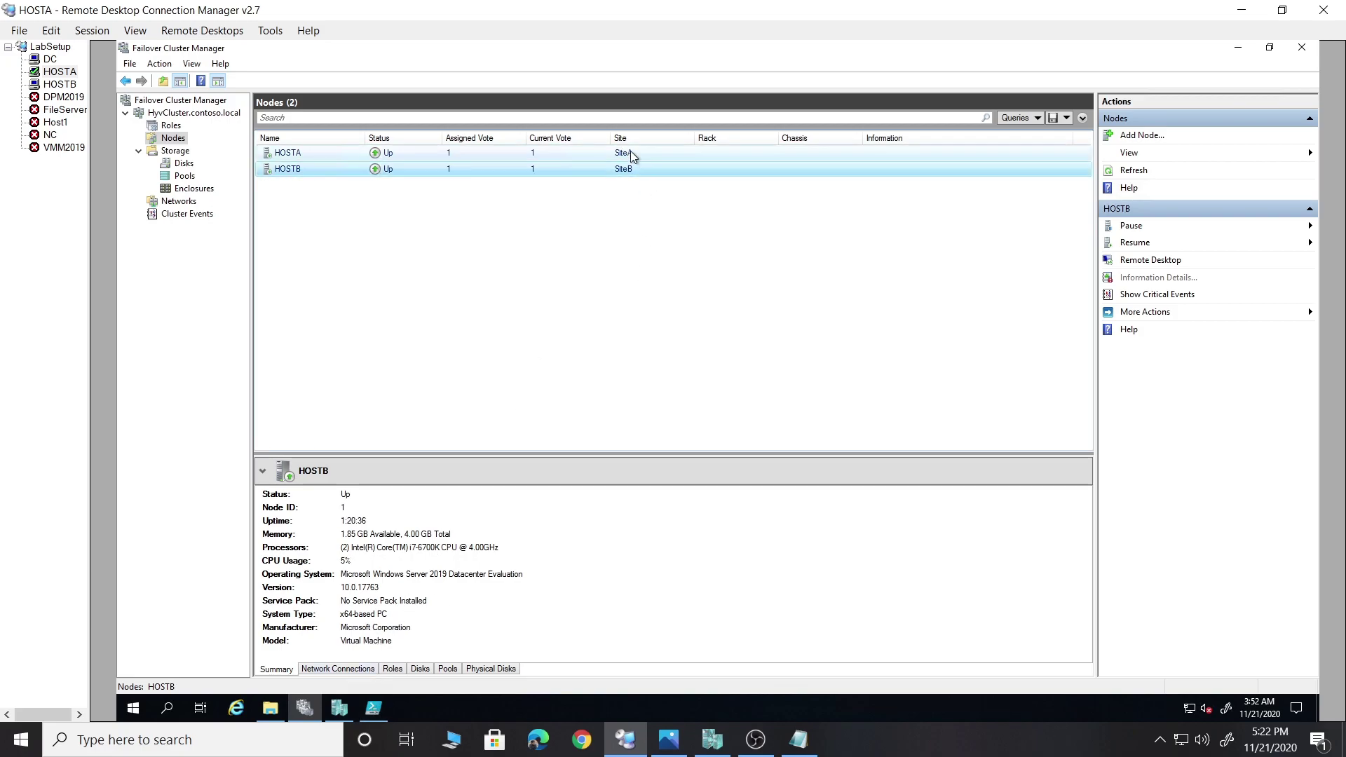
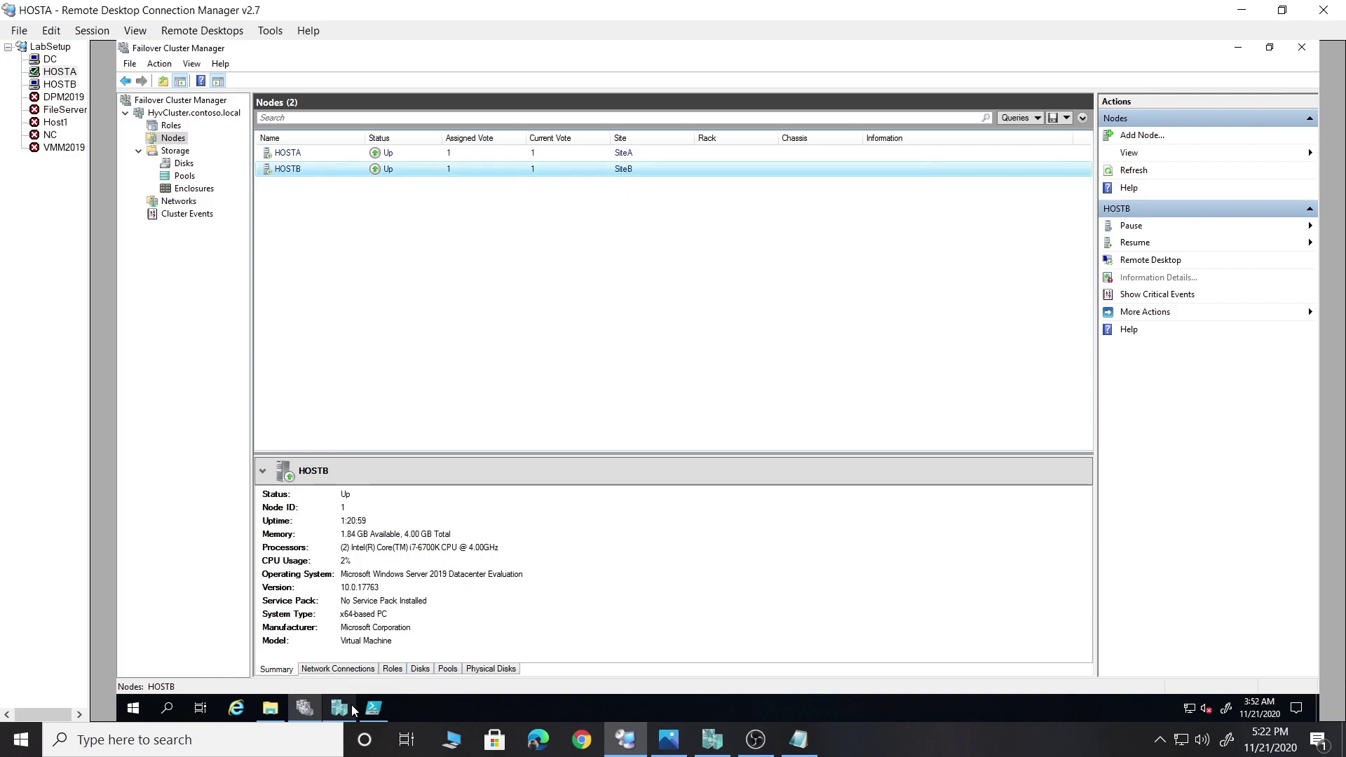
Compare the script's "CSV A" query in PowerShell ISE with the cluster disks and their owner nodes in Failover Cluster Manager
left_click(373, 708)
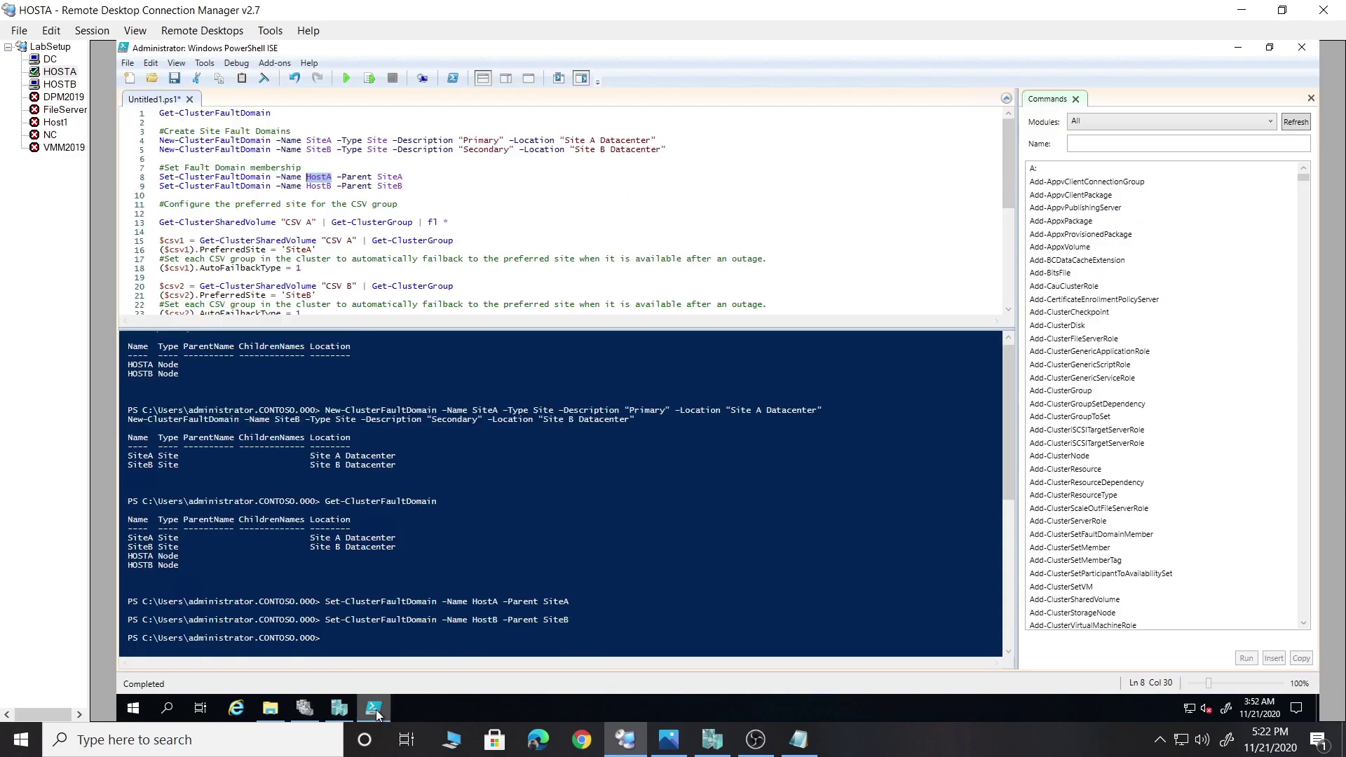
left_click(358, 223)
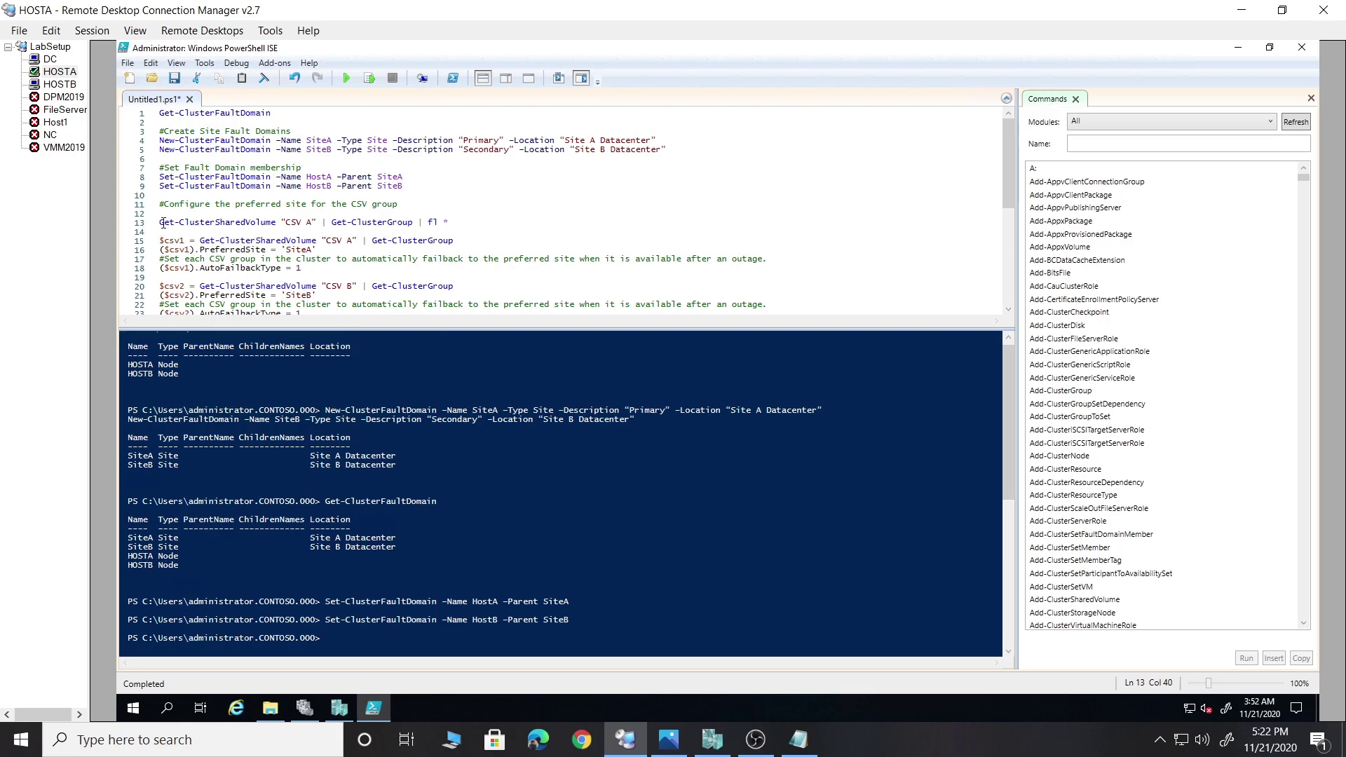
left_click_drag(164, 223, 317, 223)
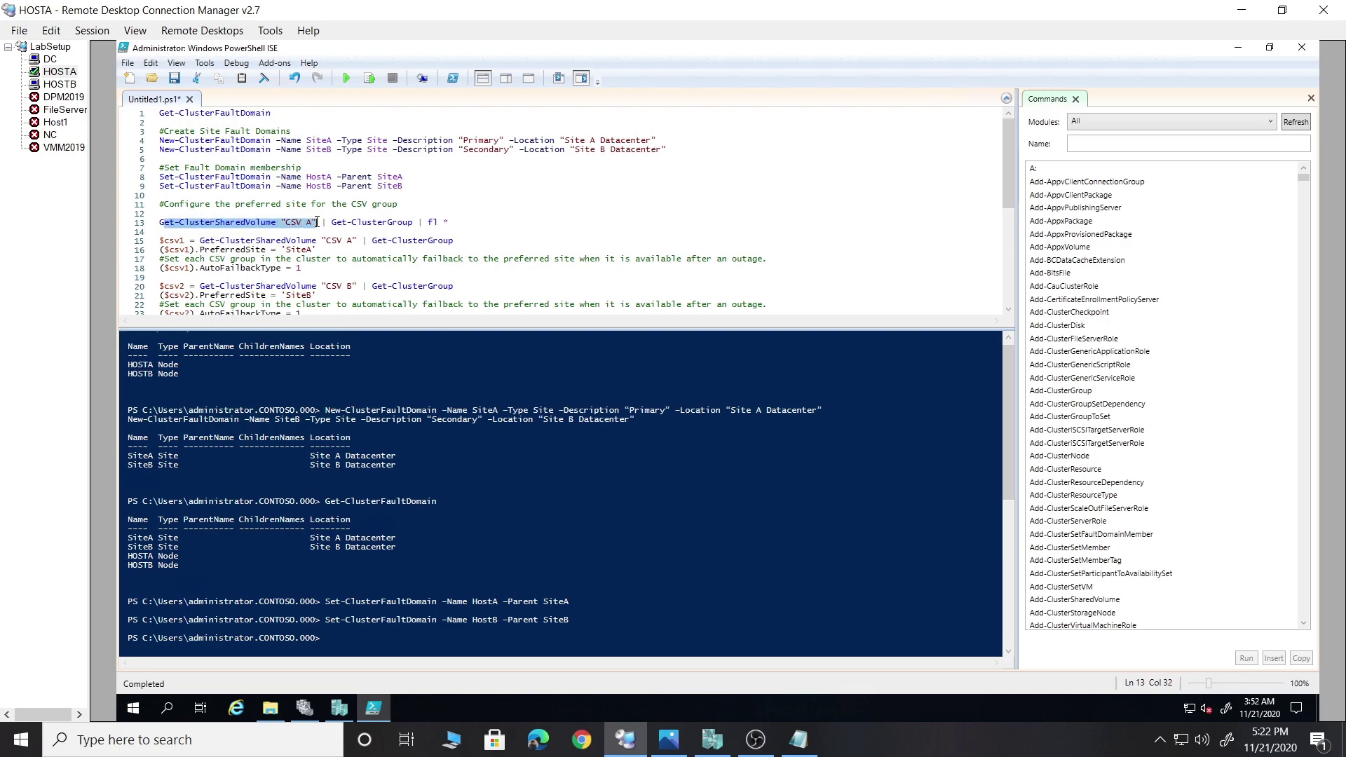
left_click(304, 708)
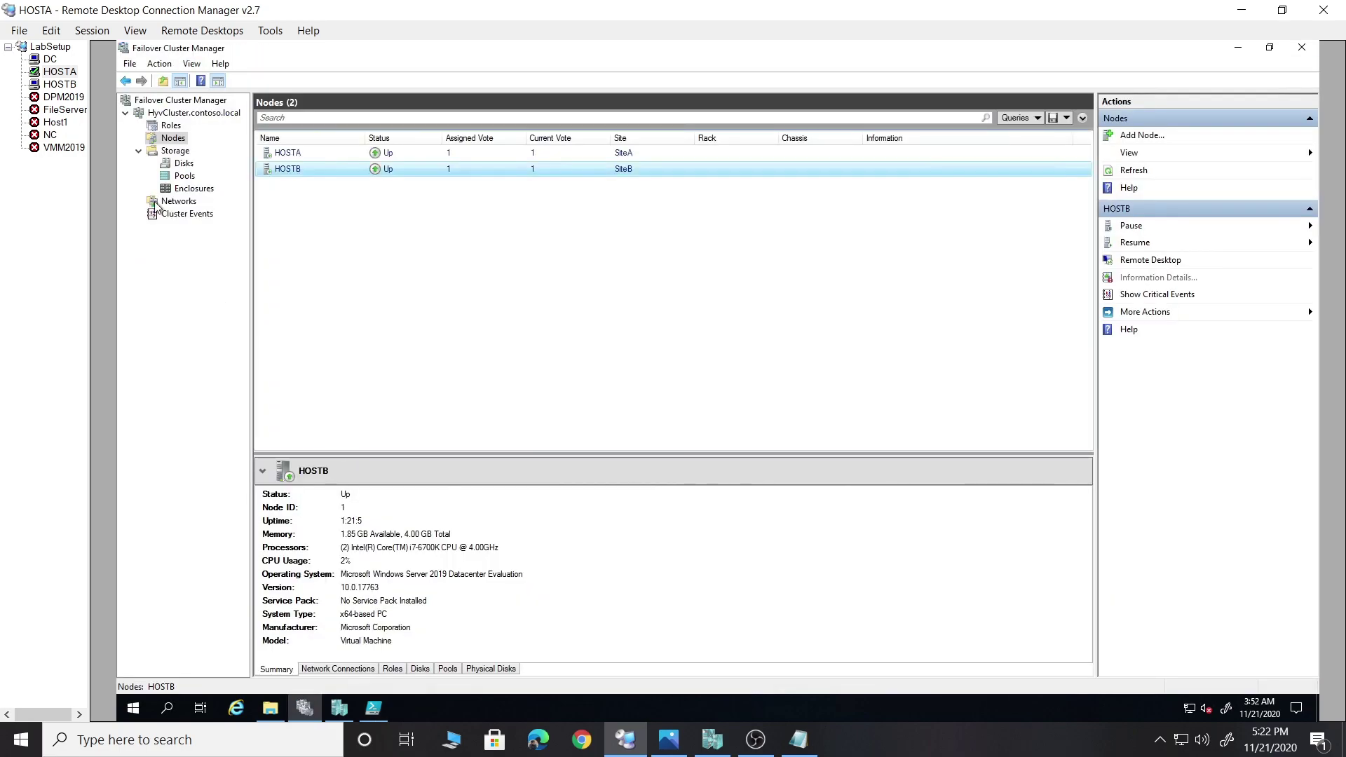
left_click(183, 163)
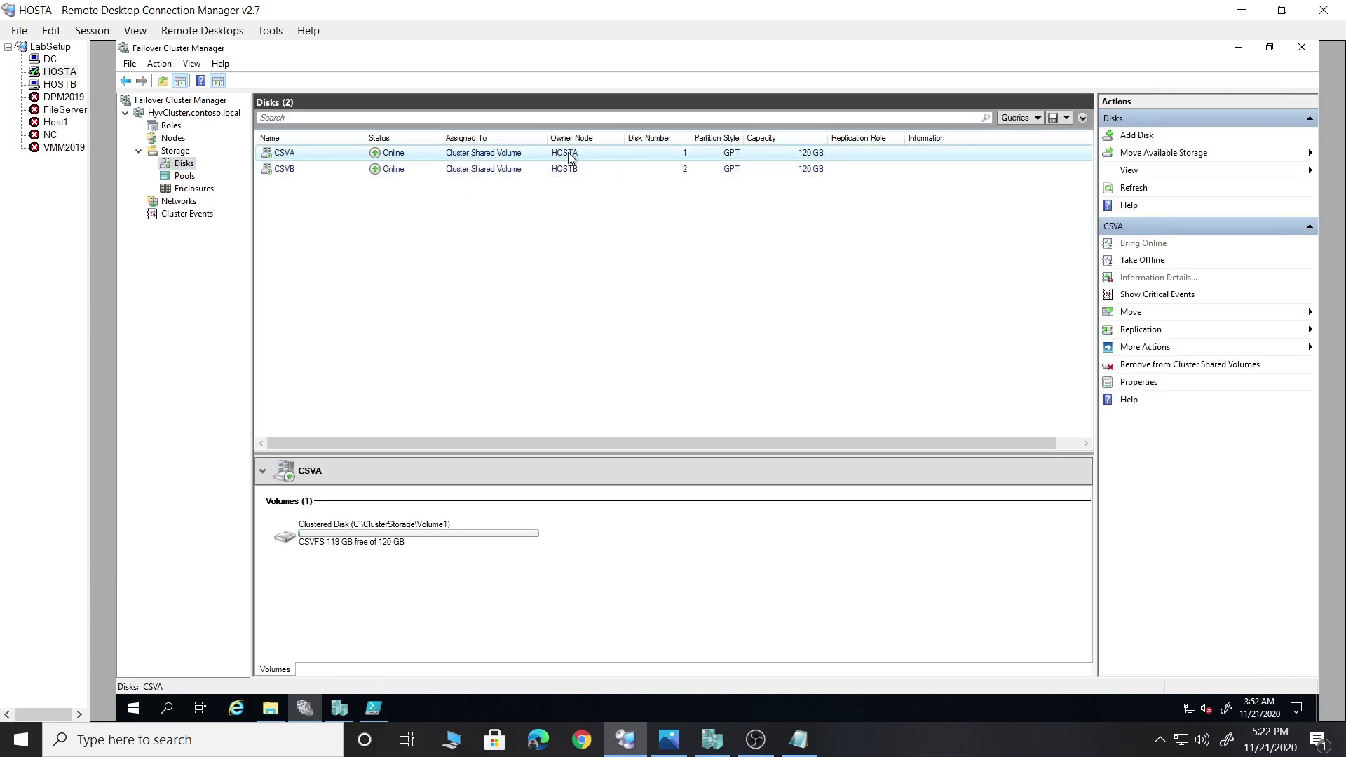
left_click(581, 167)
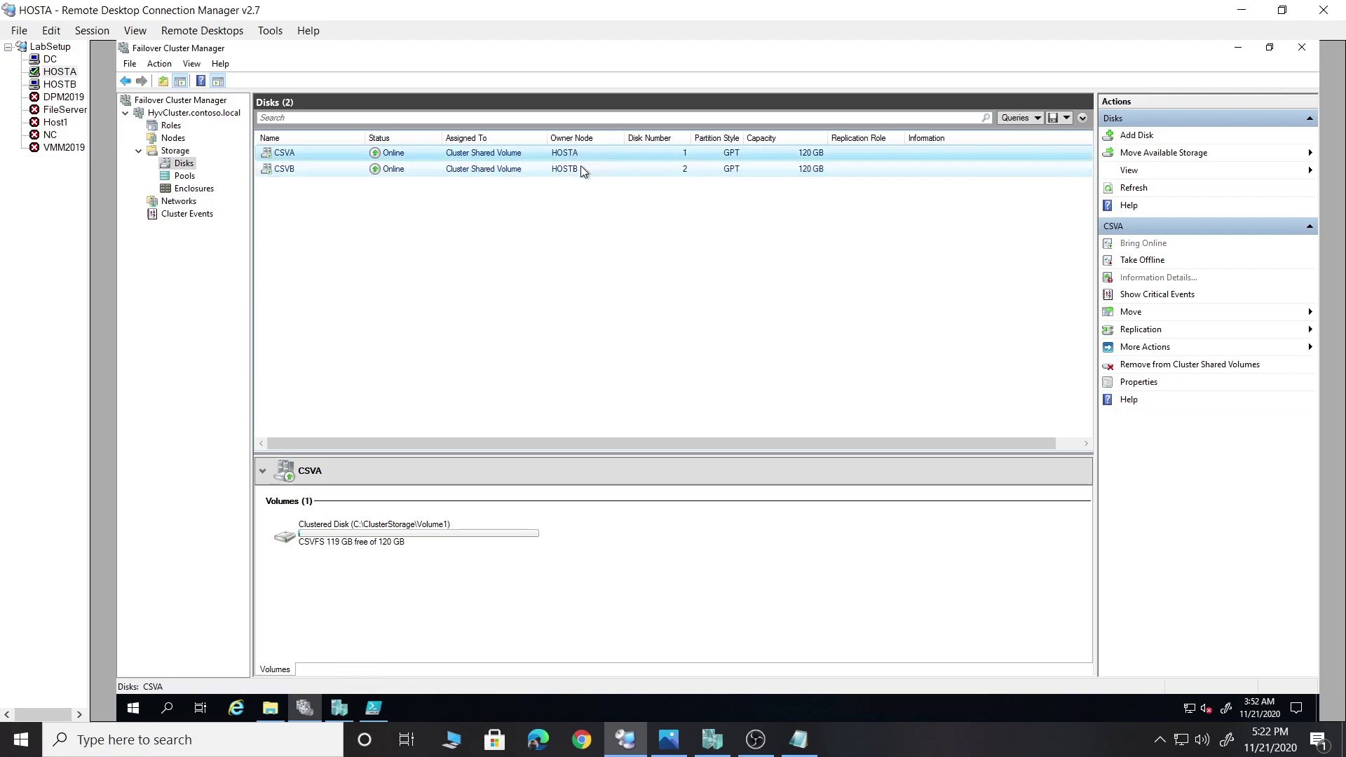
left_click(297, 157)
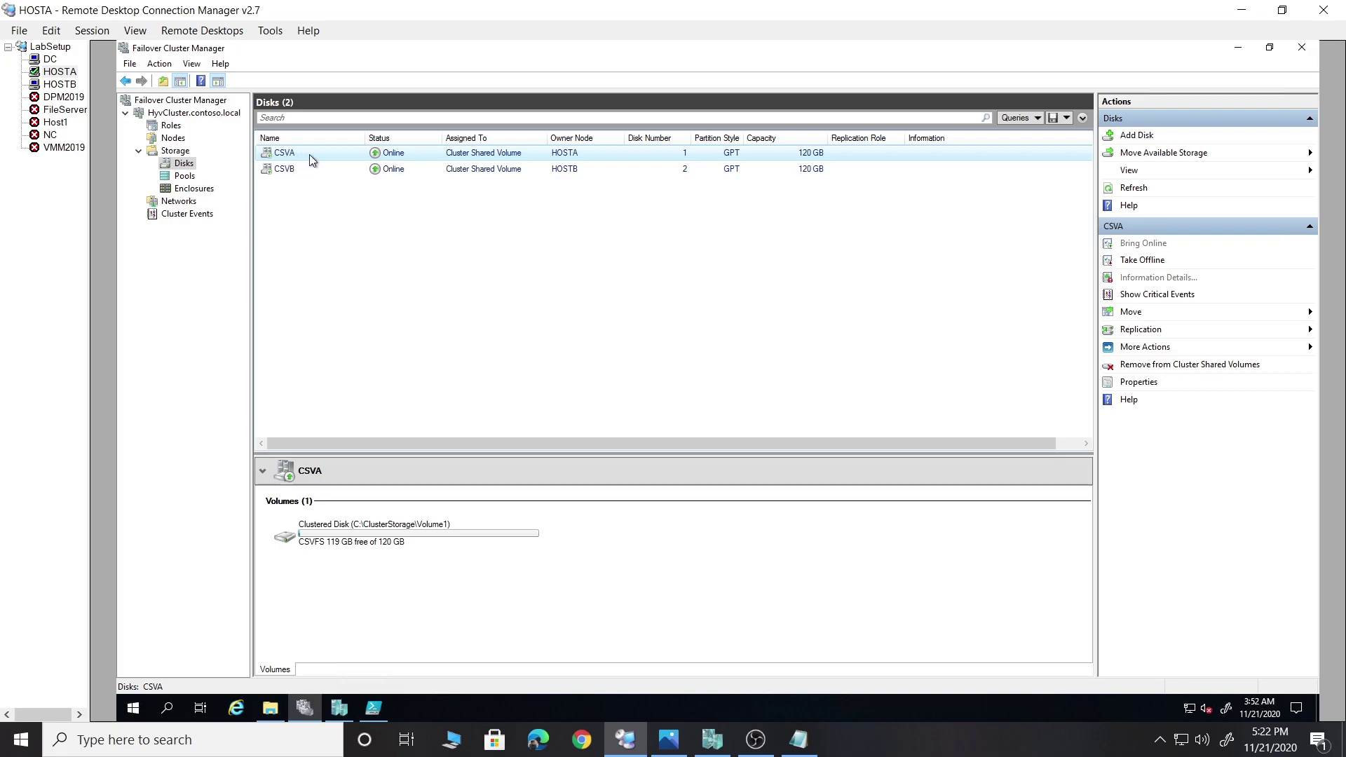
Switch back to PowerShell ISE and try to list the cluster group properties of shared volume "CSV A" using script line 13
left_click(373, 710)
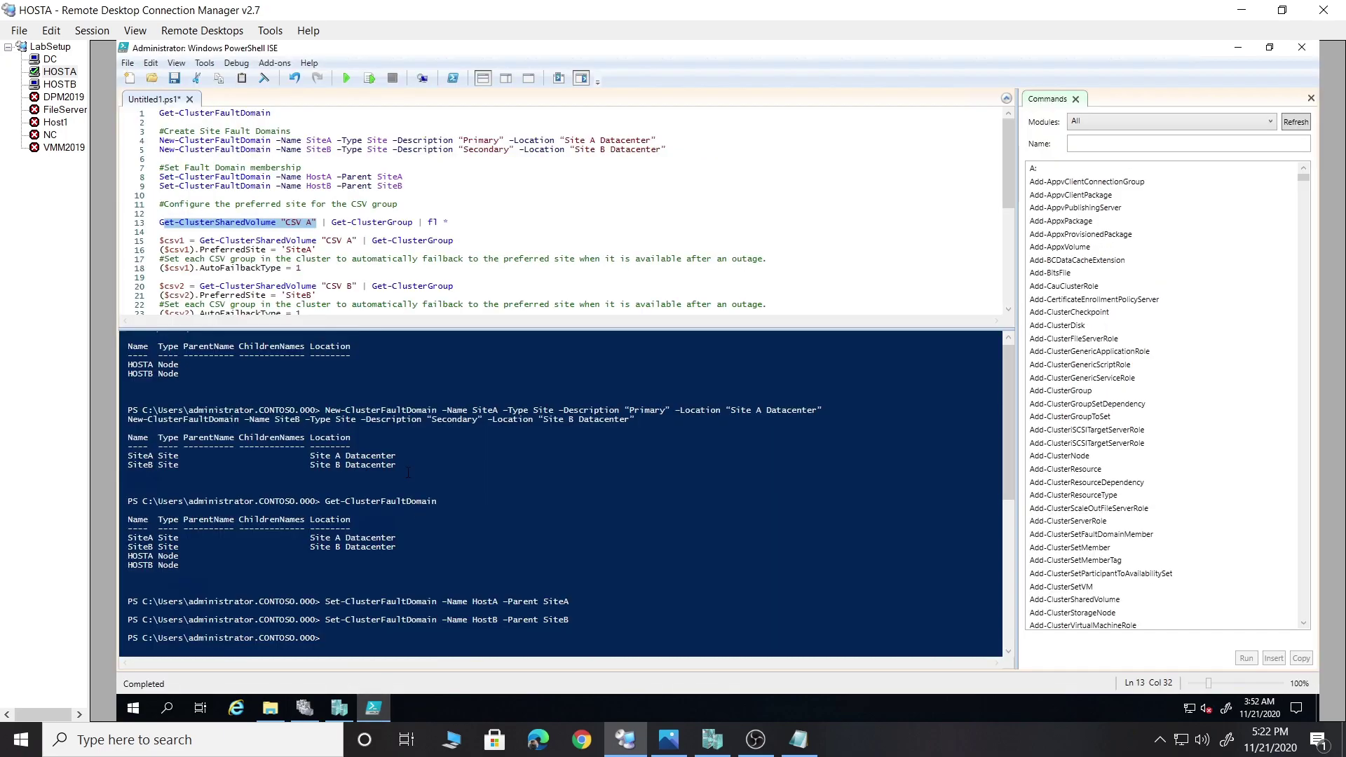
left_click_drag(459, 223, 455, 222)
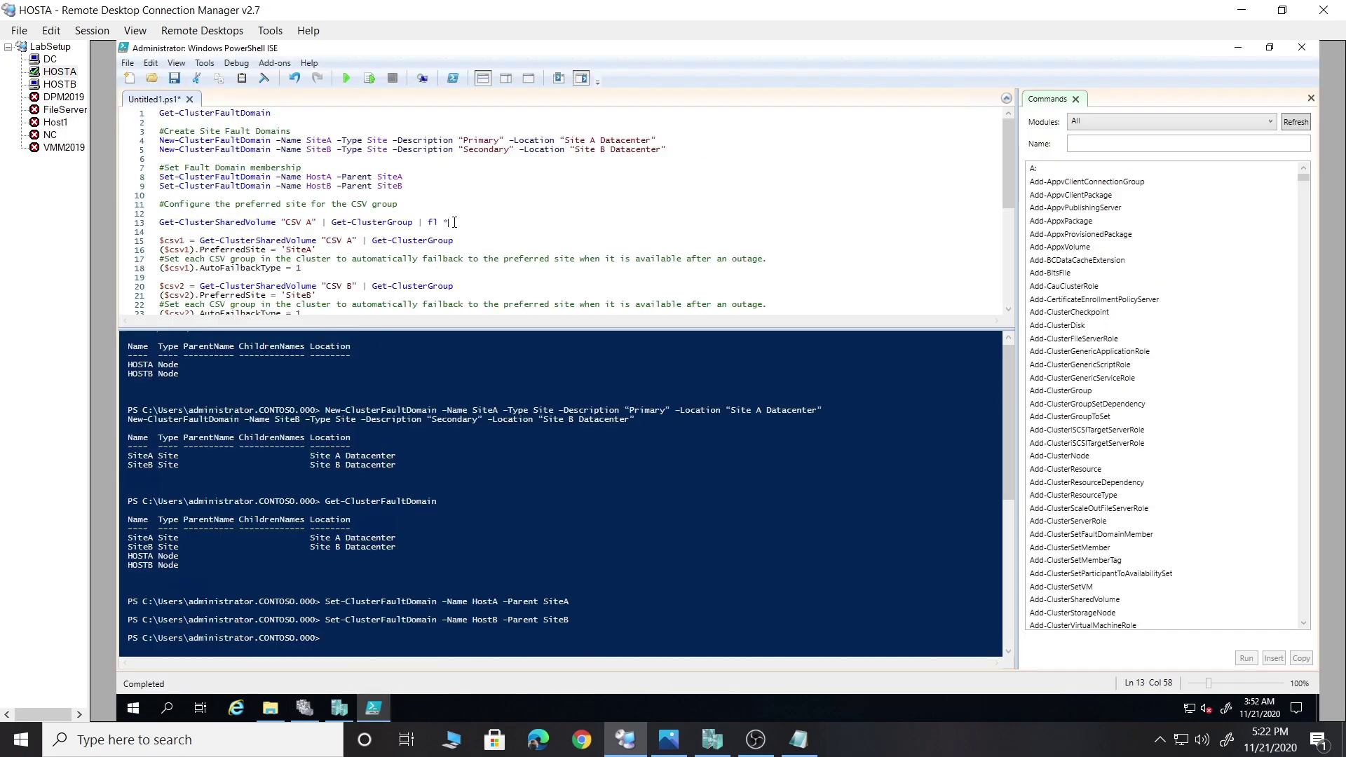
left_click(369, 77)
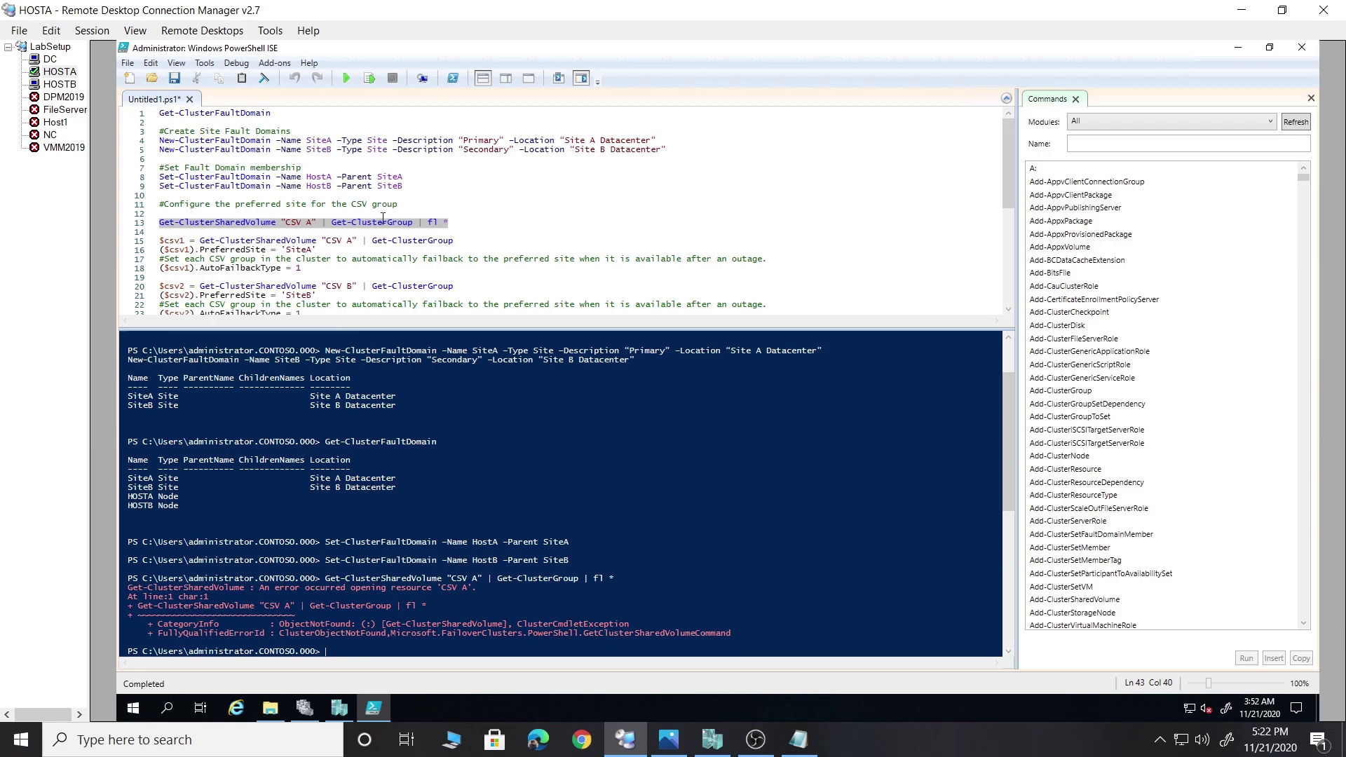
Correct the volume name on line 13 to "CSVA", run the query and examine the PreferredSite property
left_click(307, 223)
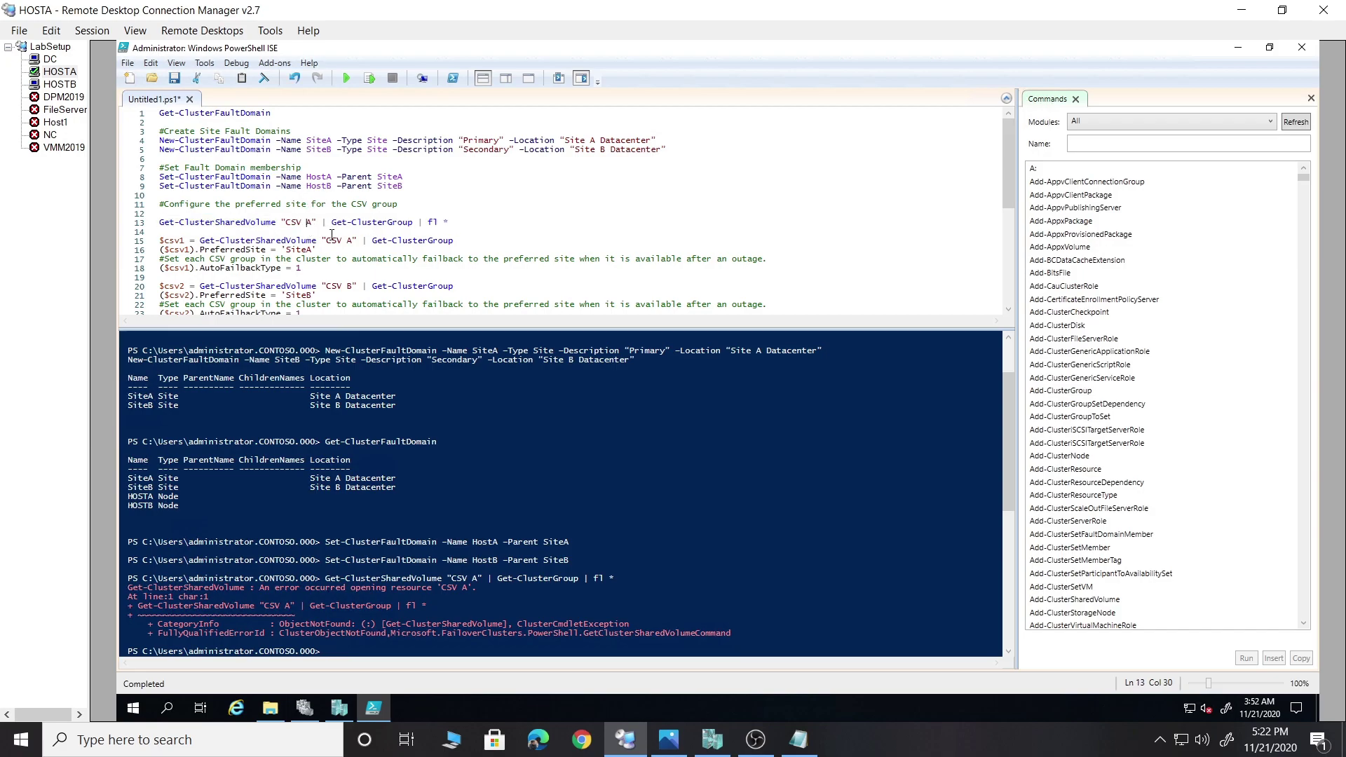
key("BackSpace")
key("Up")
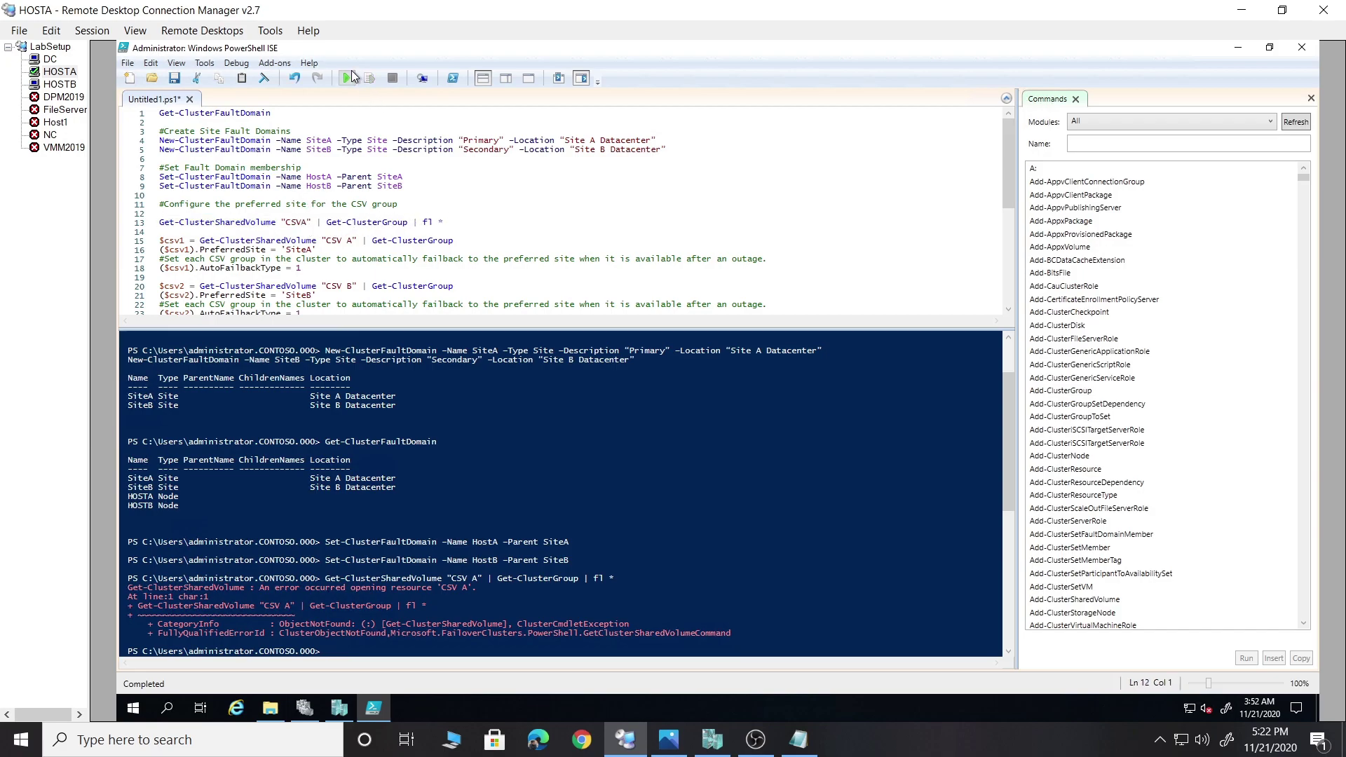
left_click(440, 223)
left_click(364, 78)
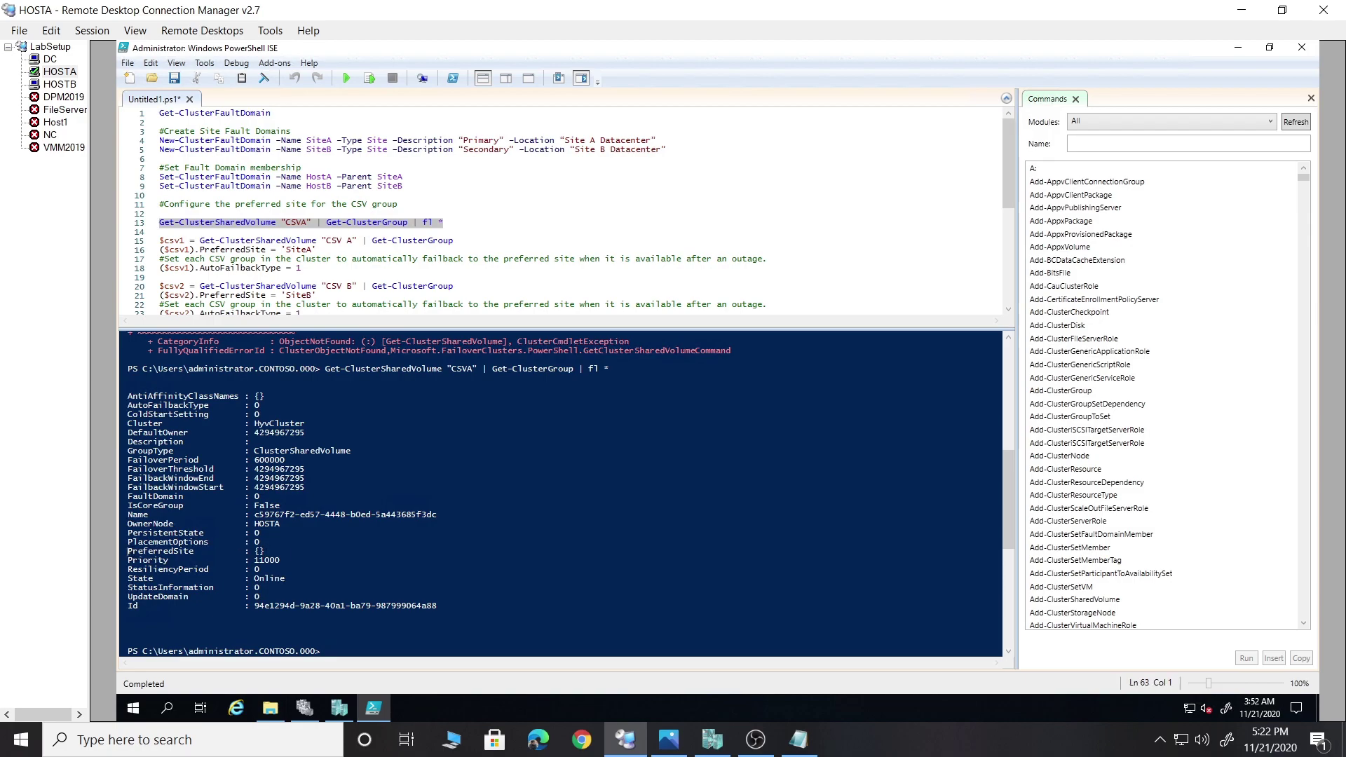
left_click_drag(128, 551, 273, 550)
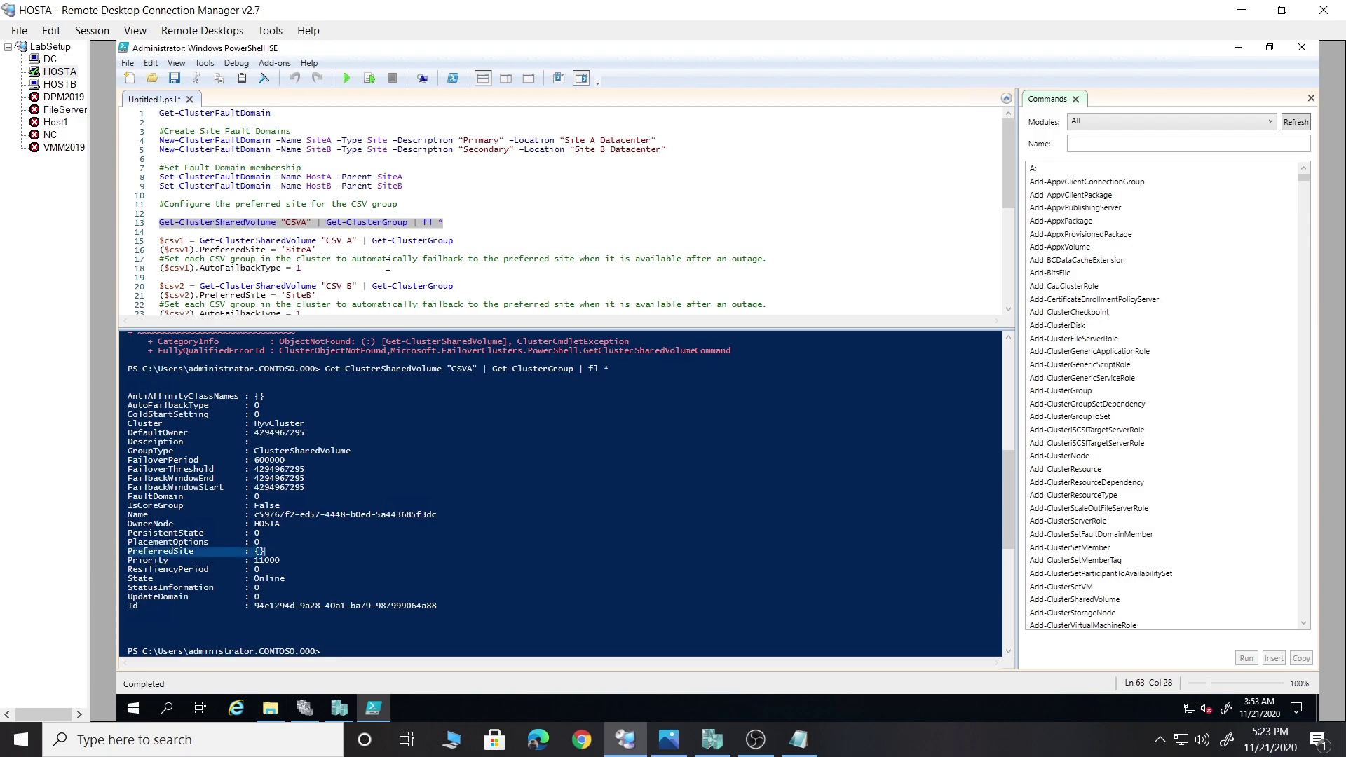
Correct the volume names to "CSVA" in the $csv1 assignment and "CSVB" in the $csv2 assignment
left_click(351, 241)
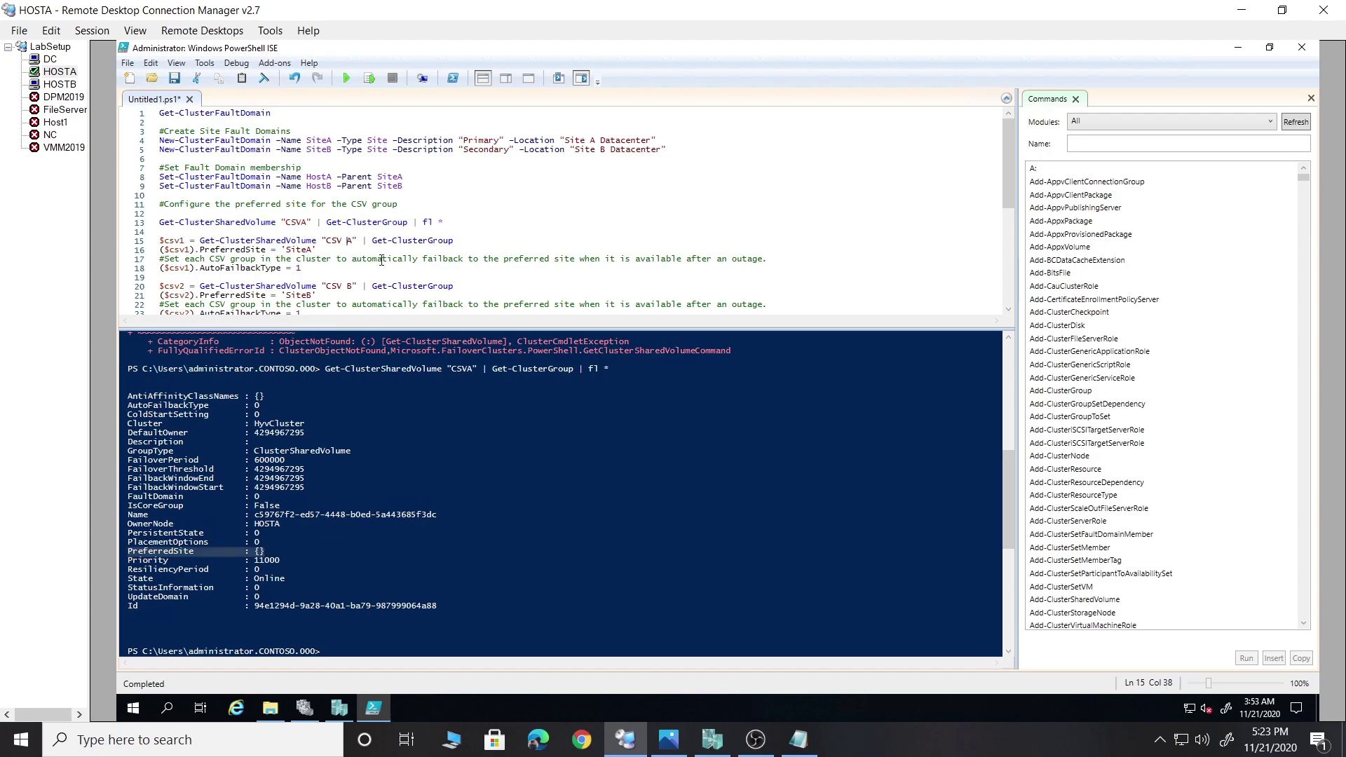
key("BackSpace")
left_click_drag(200, 241, 358, 243)
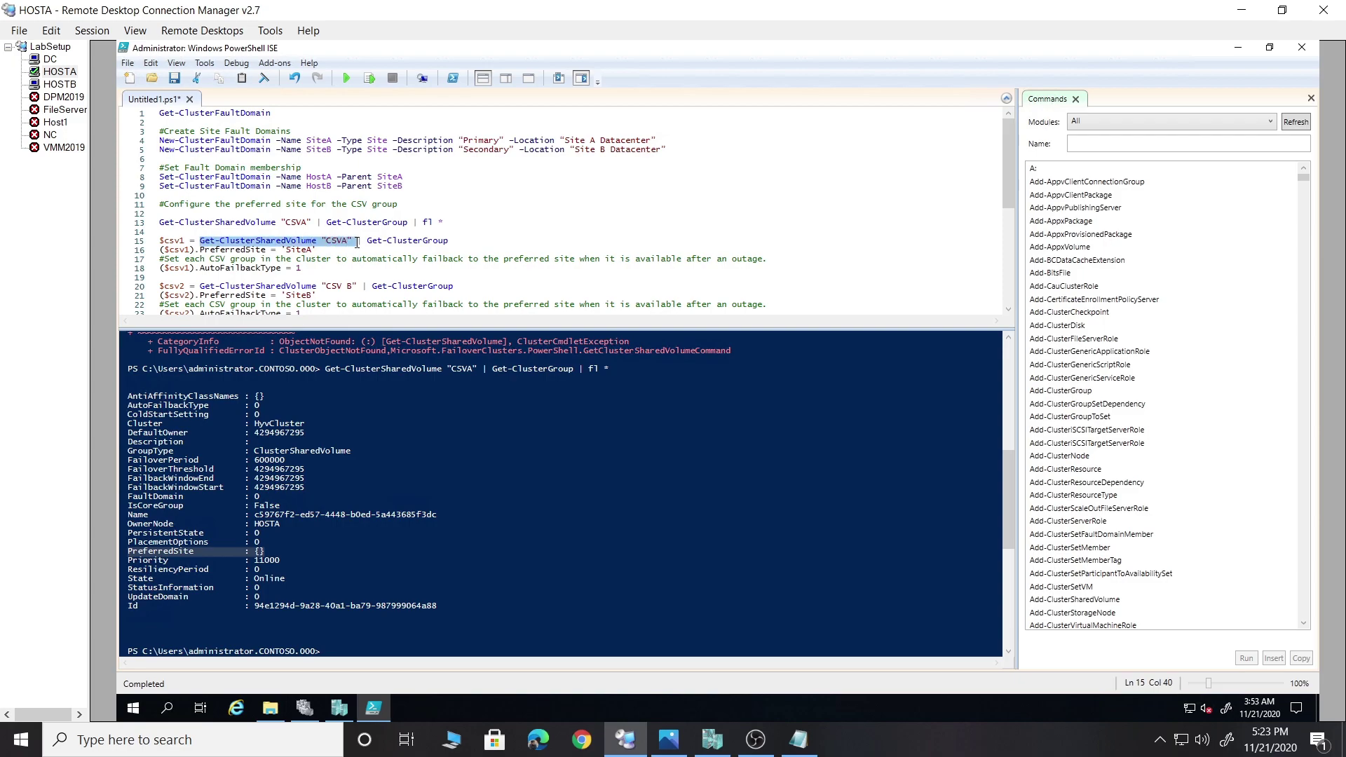
left_click_drag(196, 250, 325, 250)
left_click(325, 251)
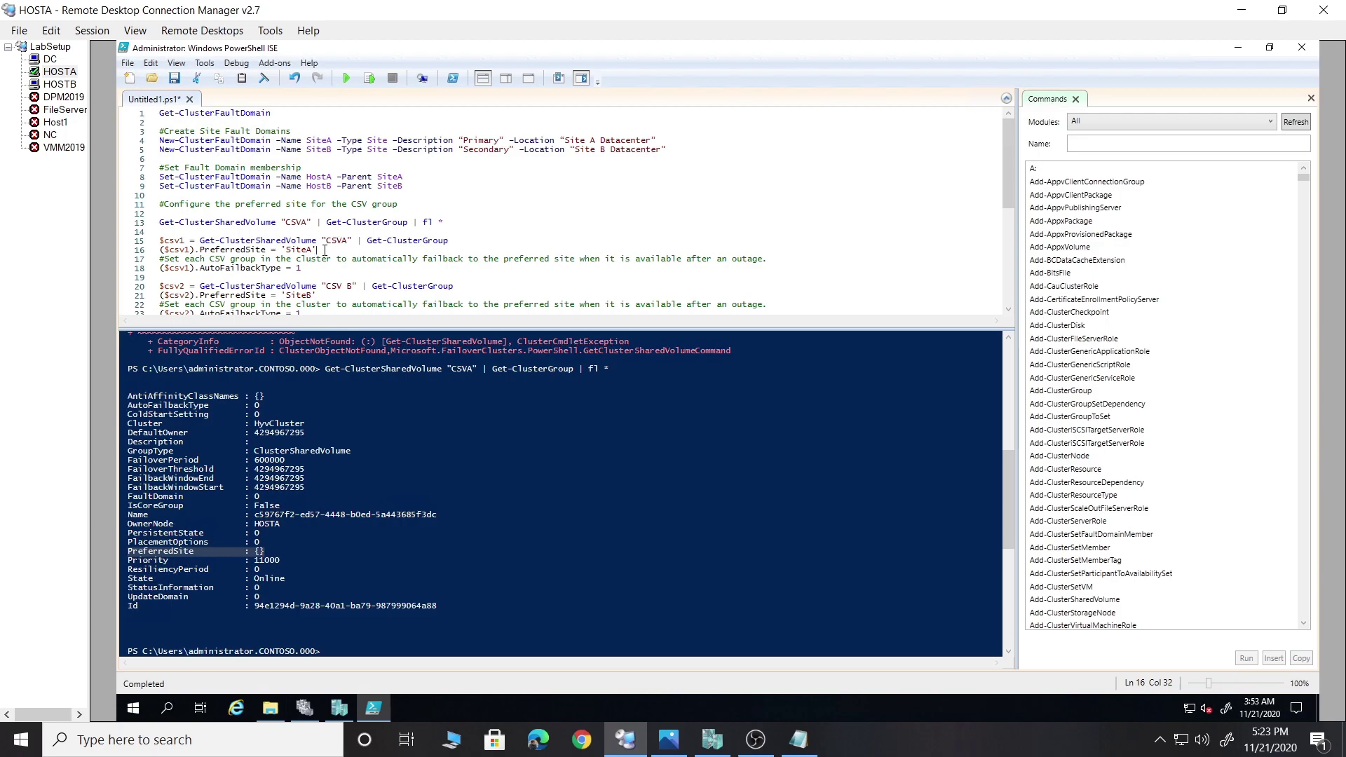
left_click(347, 285)
key("BackSpace")
scroll(348, 273, "down", 1)
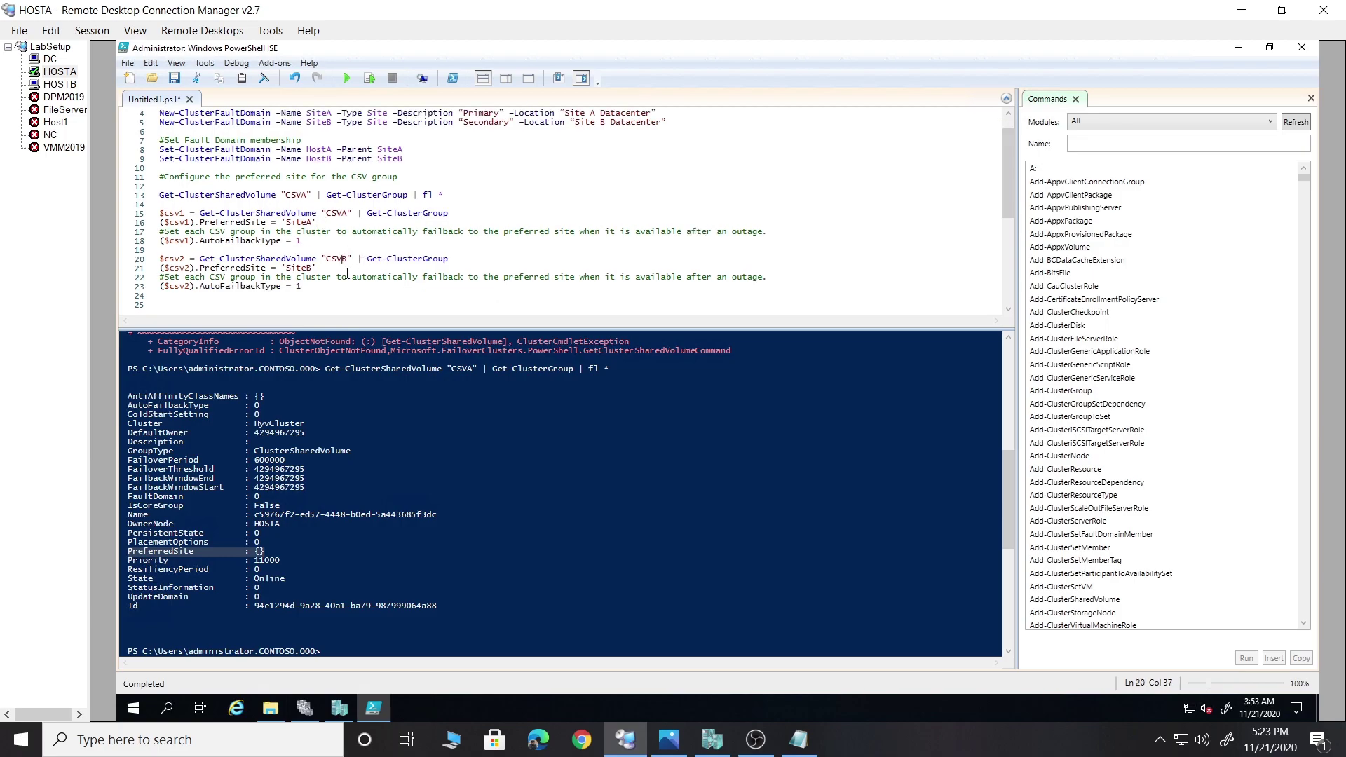
Run the $csv1 lines that set CSVA's preferred site to SiteA and its AutoFailbackType to 1
left_click(460, 214)
left_click_drag(317, 223, 151, 215)
left_click(370, 78)
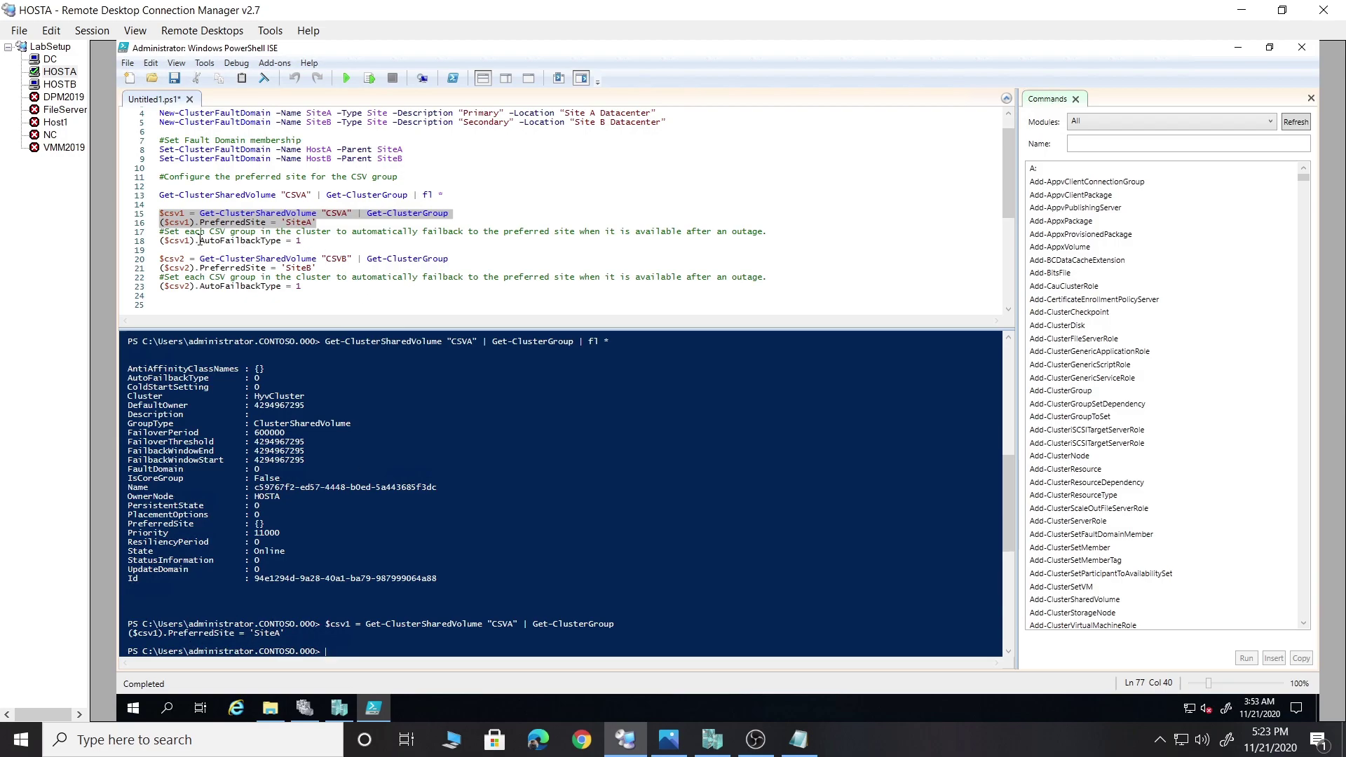
left_click_drag(201, 240, 158, 241)
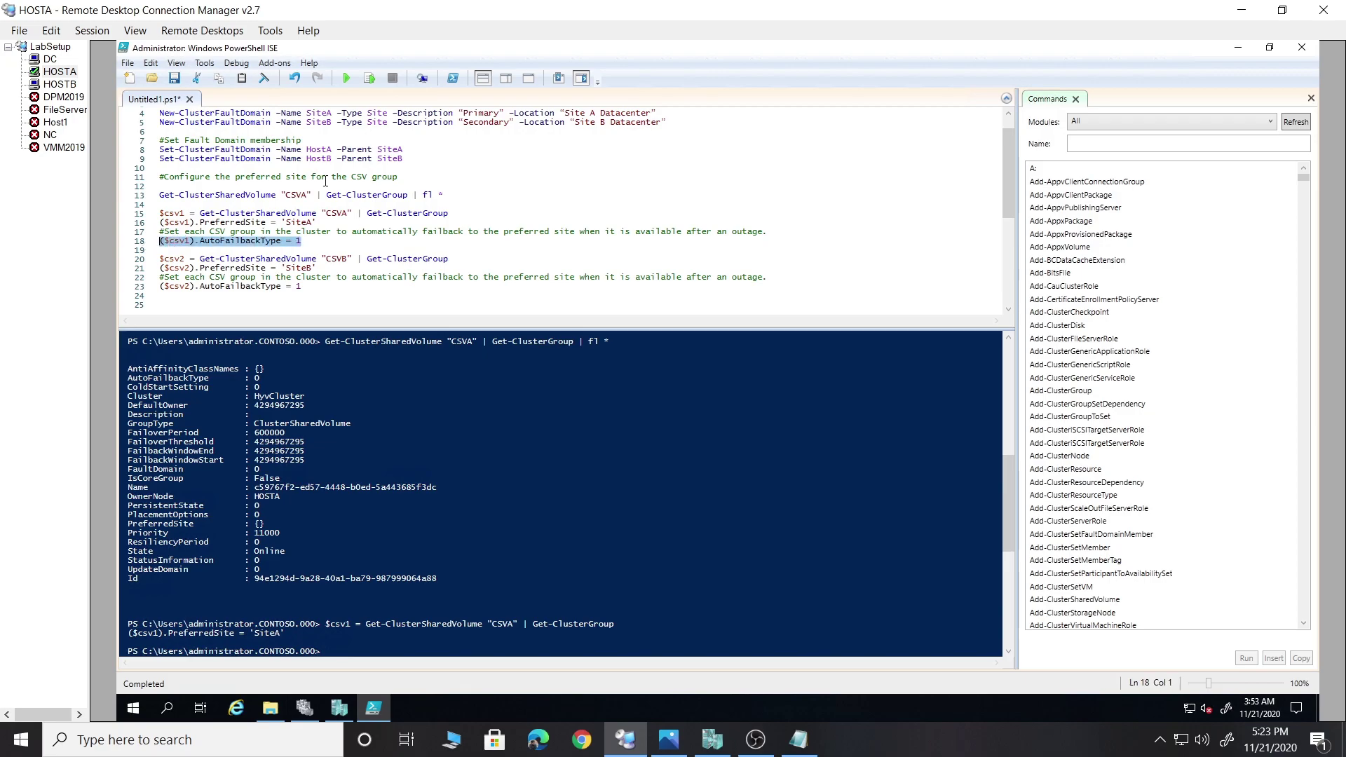
left_click(376, 82)
Run the $csv2 block that sets CSVB's preferred site to SiteB and its AutoFailbackType to 1
scroll(366, 214, "down", 1)
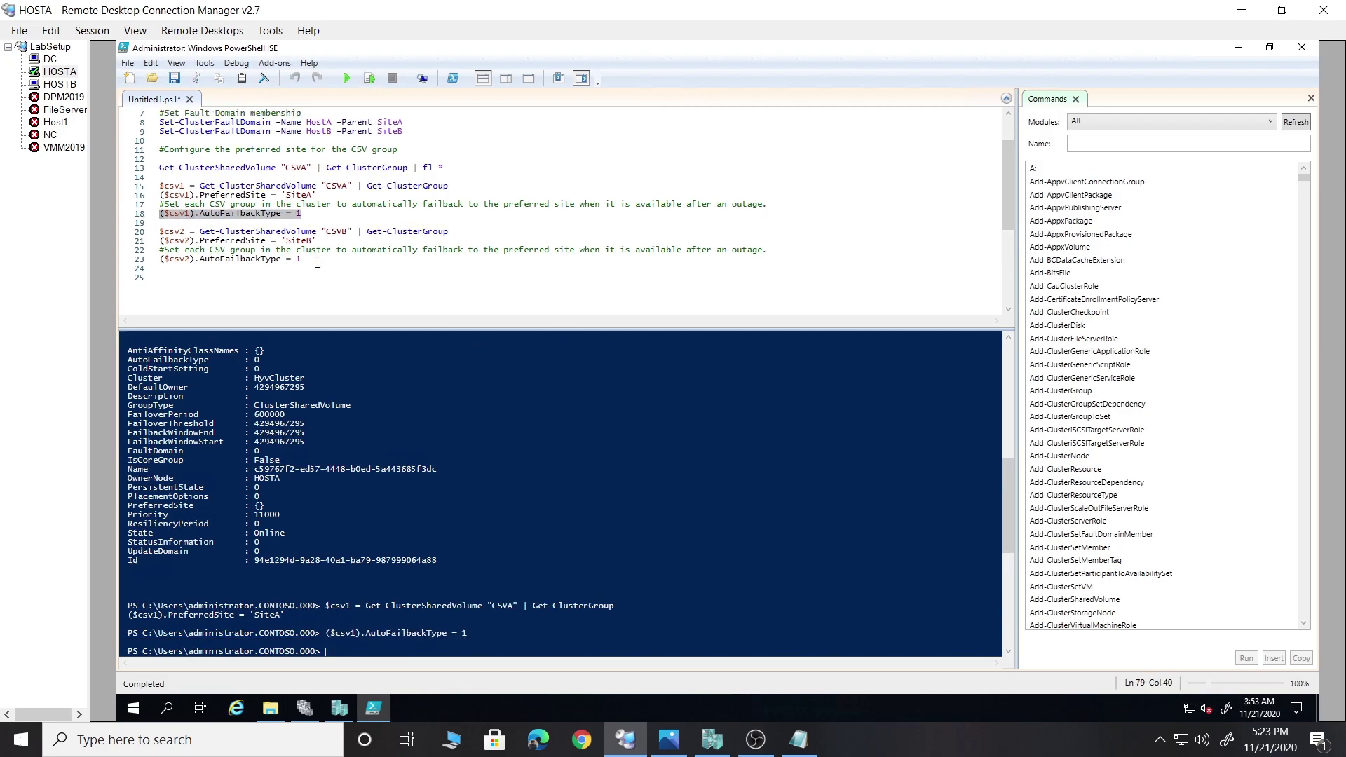
left_click_drag(317, 263, 158, 233)
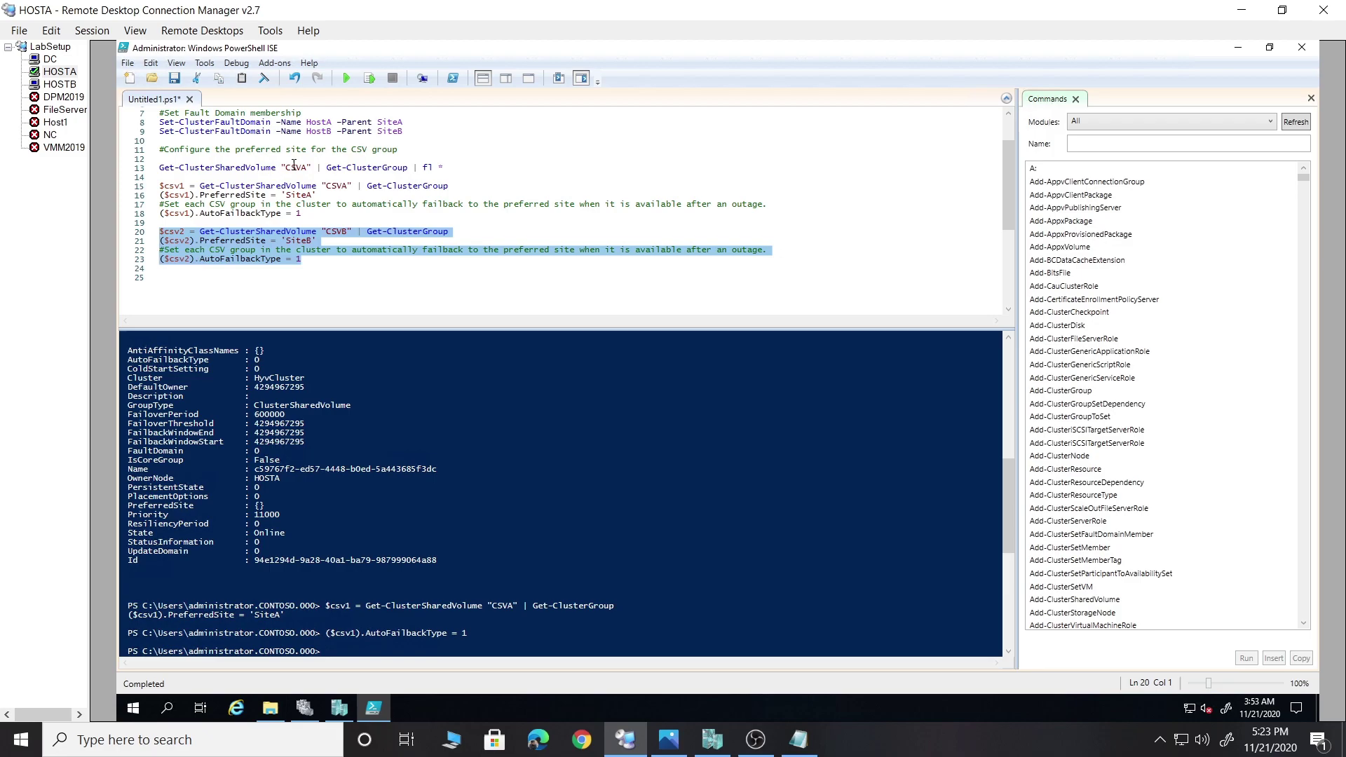
left_click(369, 80)
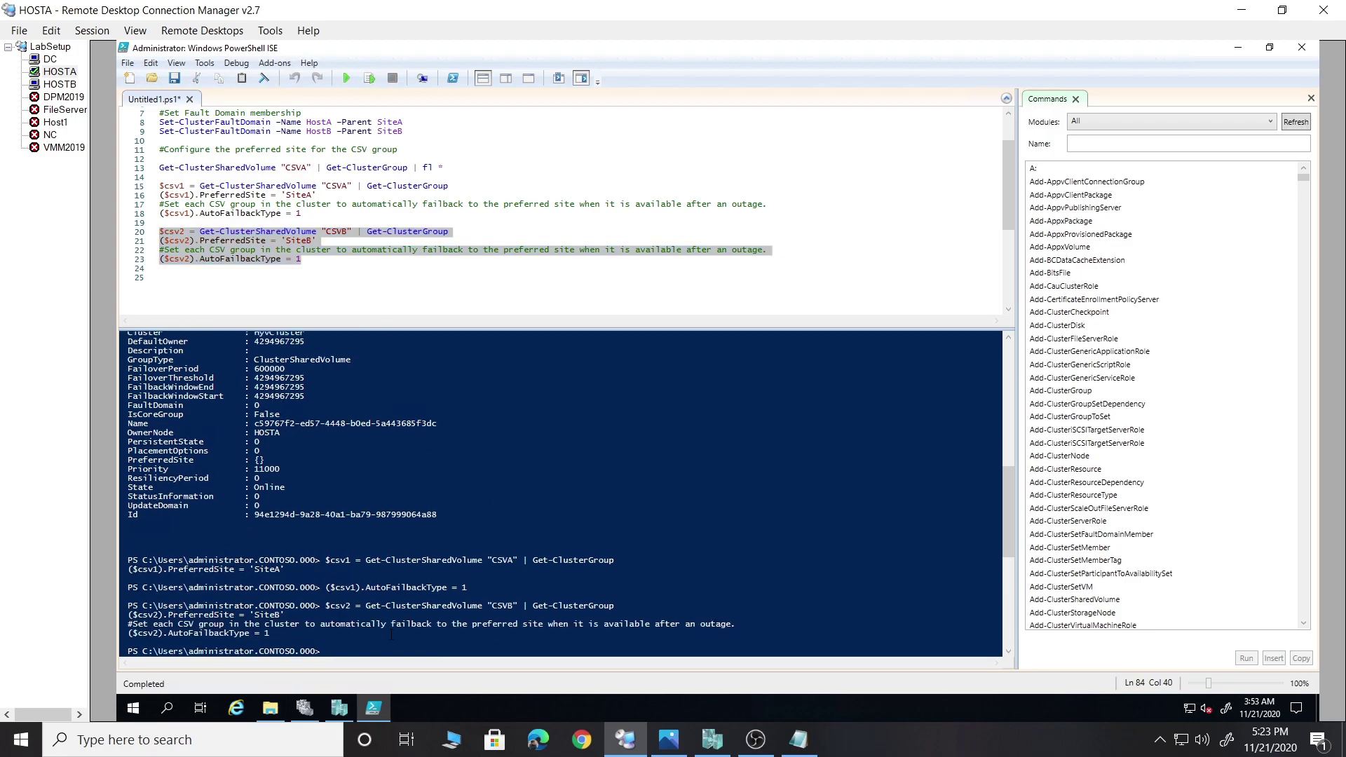
Rerun the Get-ClusterSharedVolume "CSVA" query and examine the group's PreferredSite property
left_click(358, 452)
left_click_drag(449, 168, 160, 158)
left_click(371, 80)
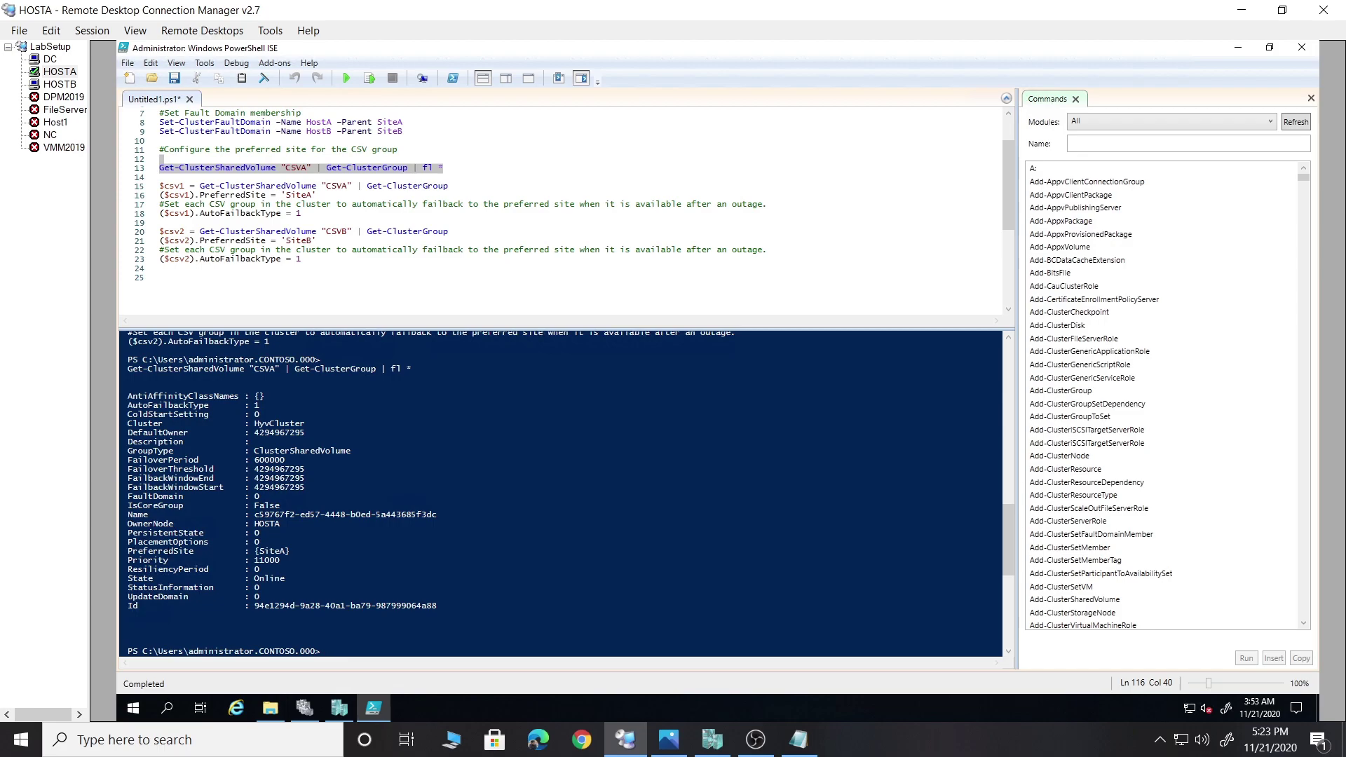
left_click_drag(129, 551, 290, 551)
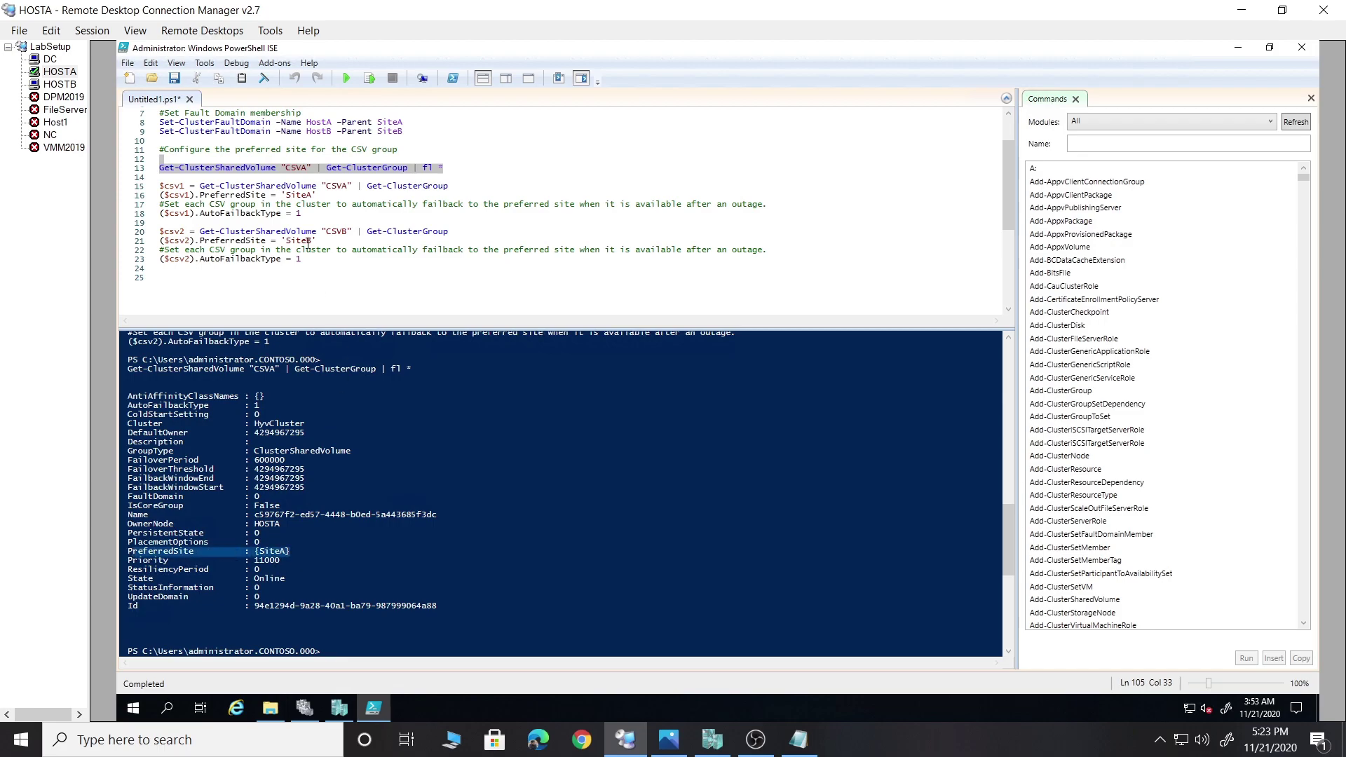
Change the volume name on line 13 to "CSVb" and run the query to list that volume's cluster group properties
left_click(310, 169)
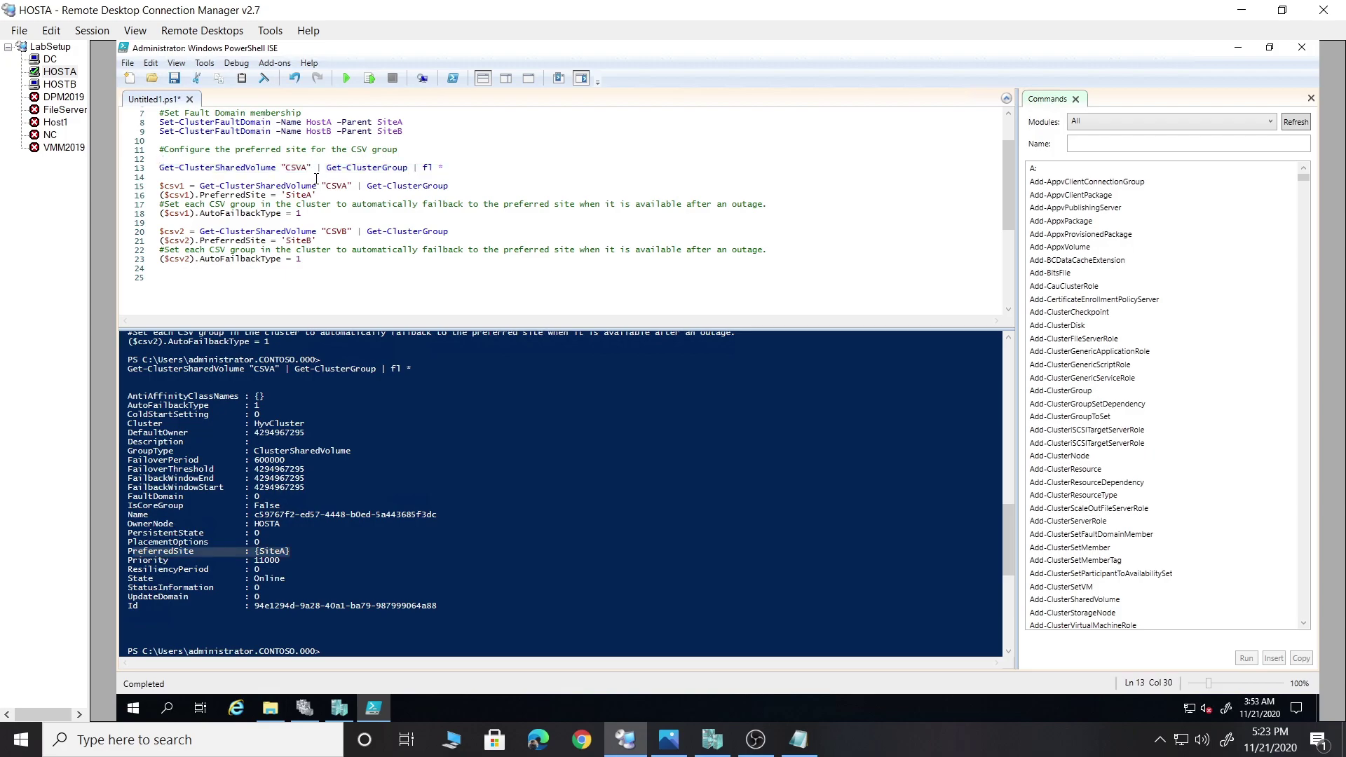
key("BackSpace")
type("b")
left_click(453, 166)
left_click(372, 78)
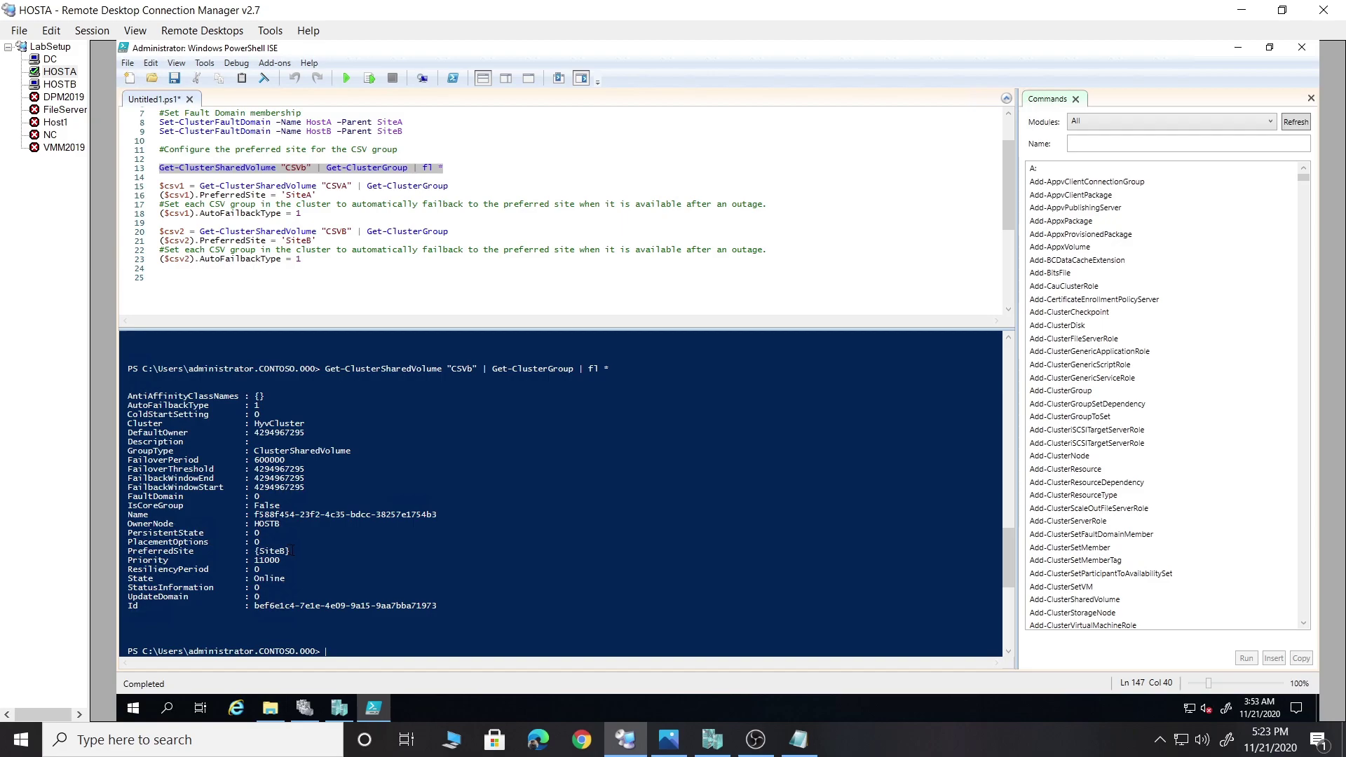
Examine the CSVb group's PreferredSite property and compare it with the site assignments of the cluster nodes in Failover Cluster Manager
left_click_drag(295, 551, 126, 552)
left_click(305, 711)
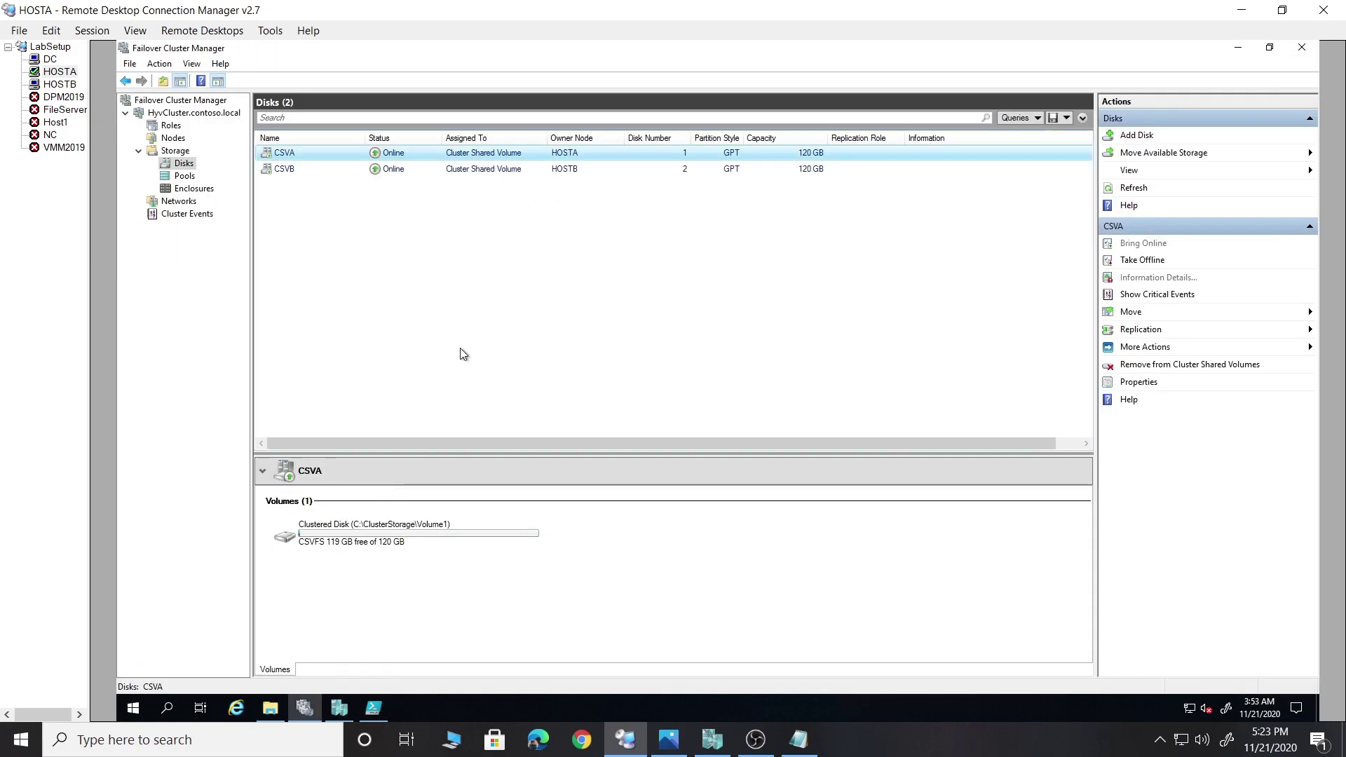
left_click(173, 137)
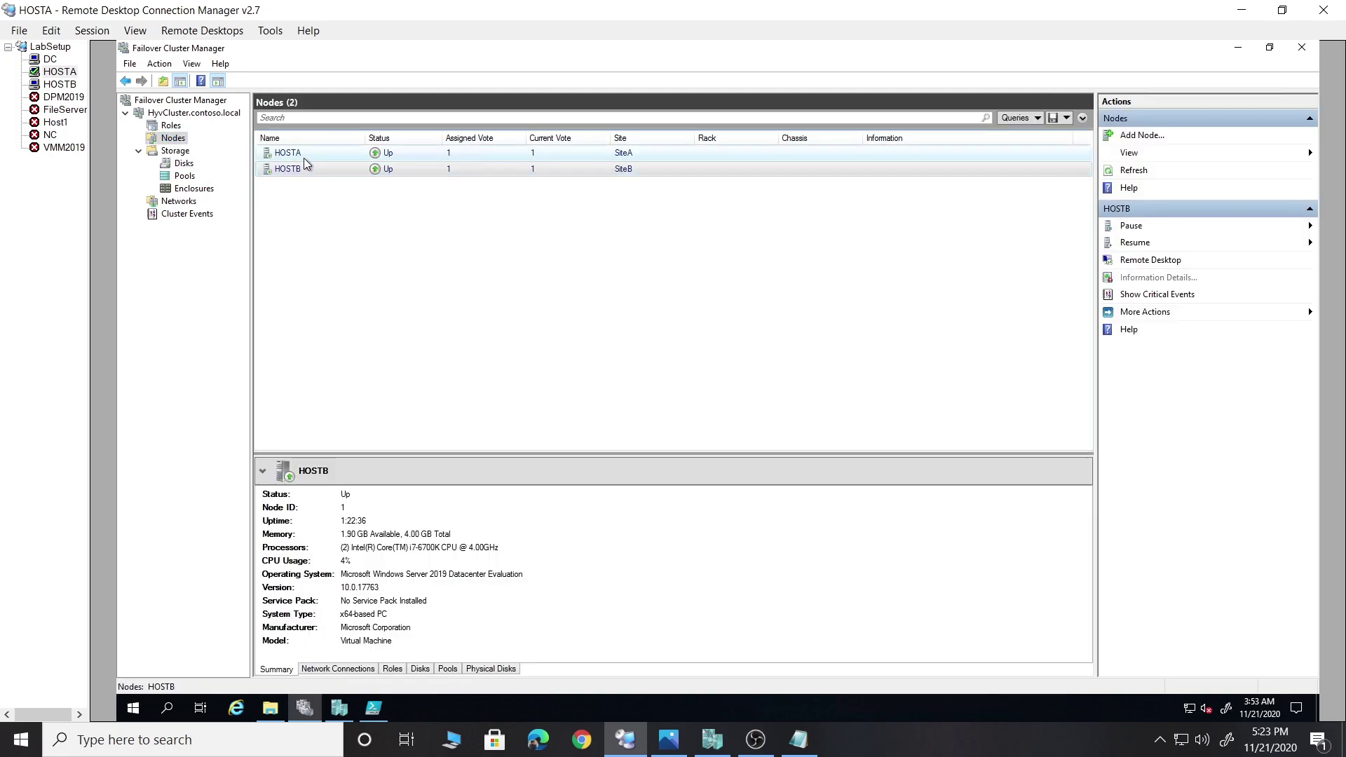
left_click(300, 170)
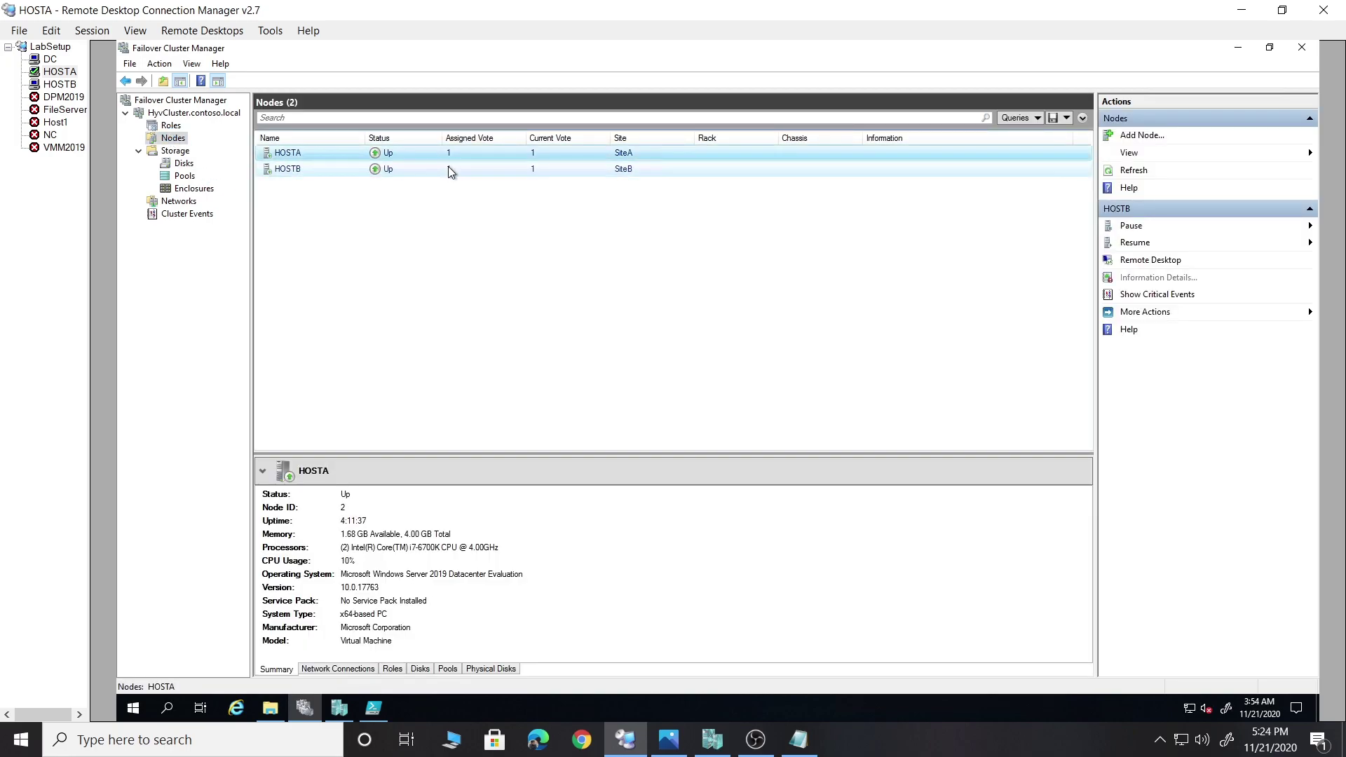
Check the owner nodes of the CSVA and CSVB disks in the cluster's storage
left_click(186, 163)
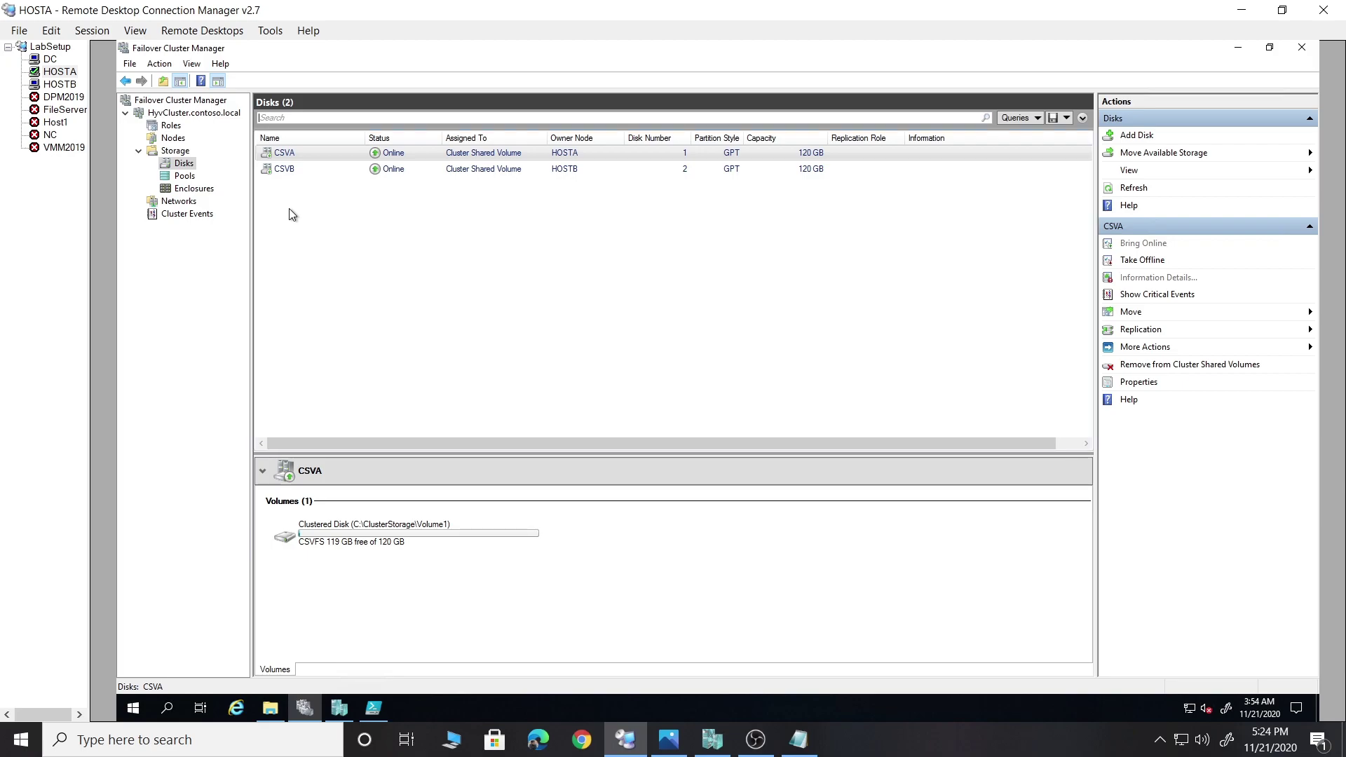
left_click(312, 164)
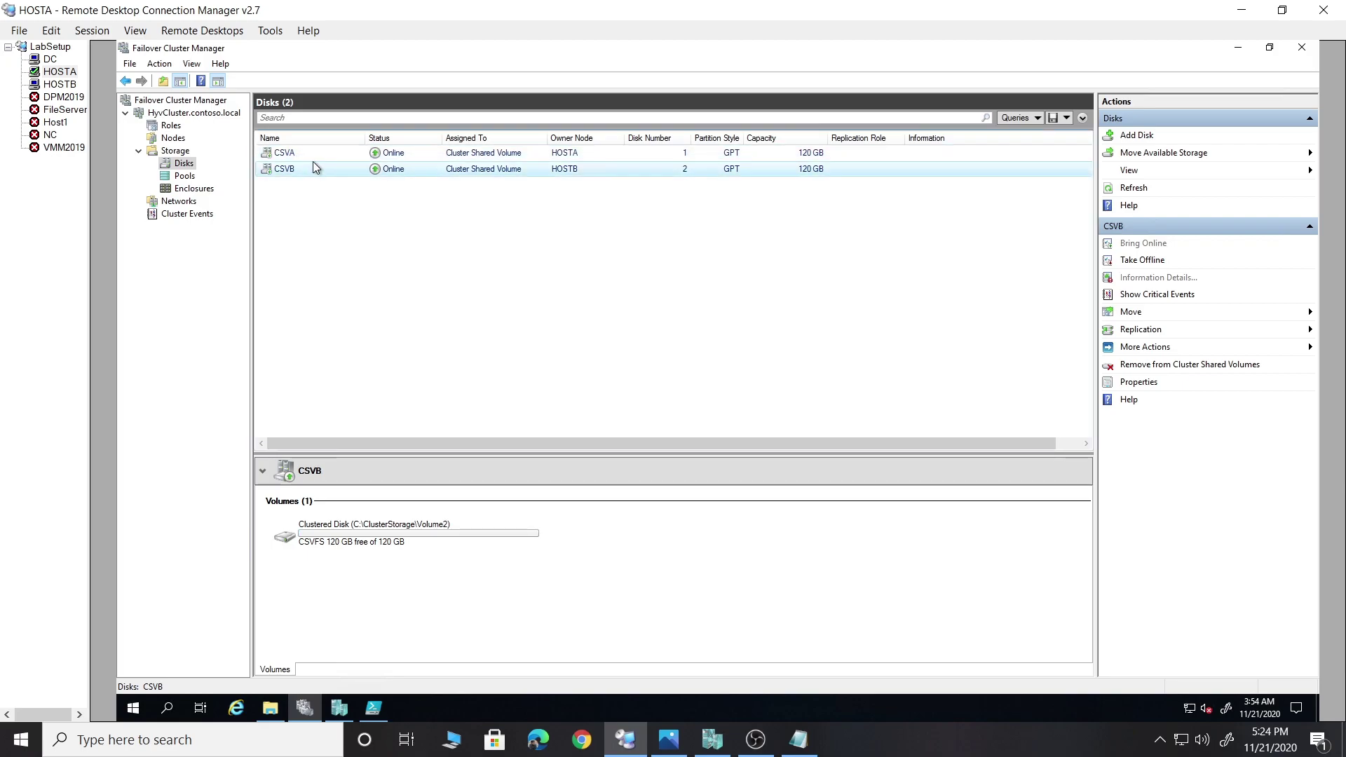
left_click(293, 154)
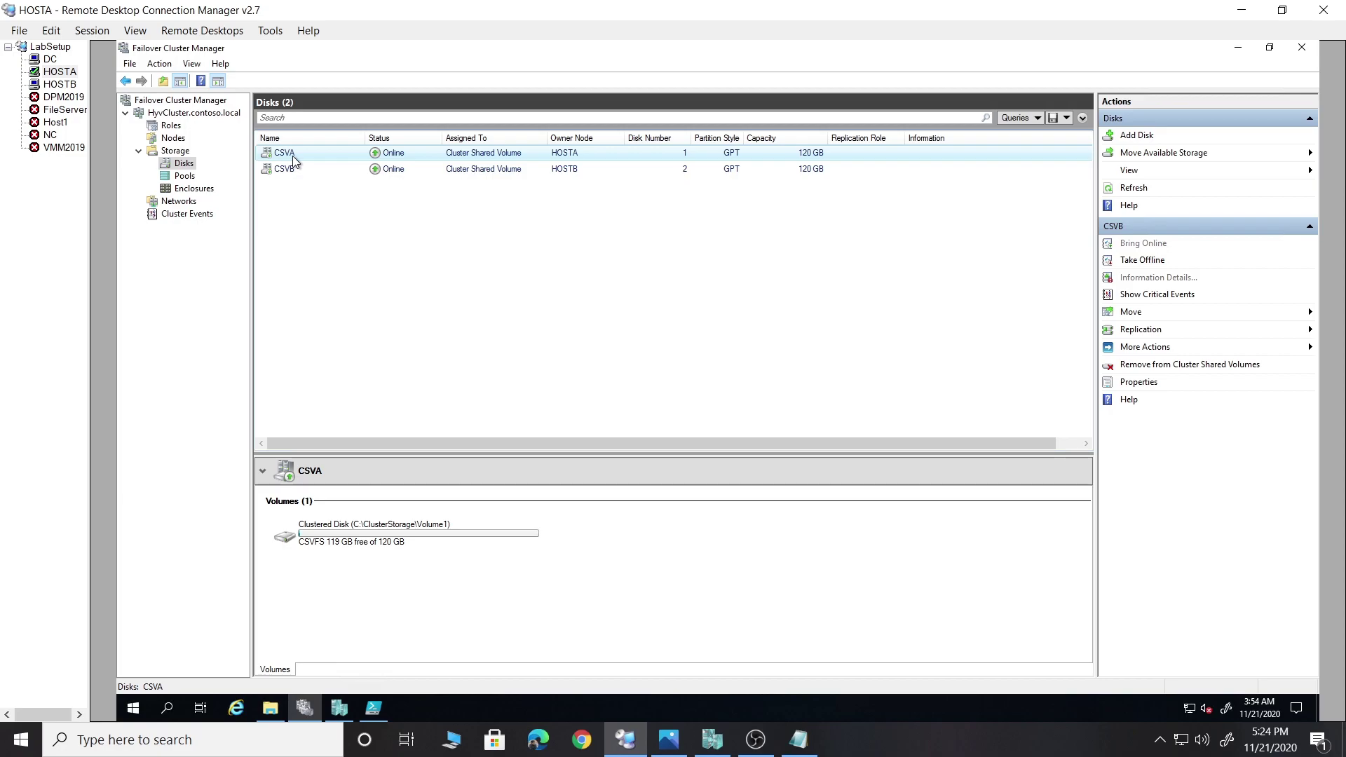
Review the owner nodes of the clustered virtual machine roles and switch to the SiteAwarePic.PNG diagram in Photos
left_click(171, 125)
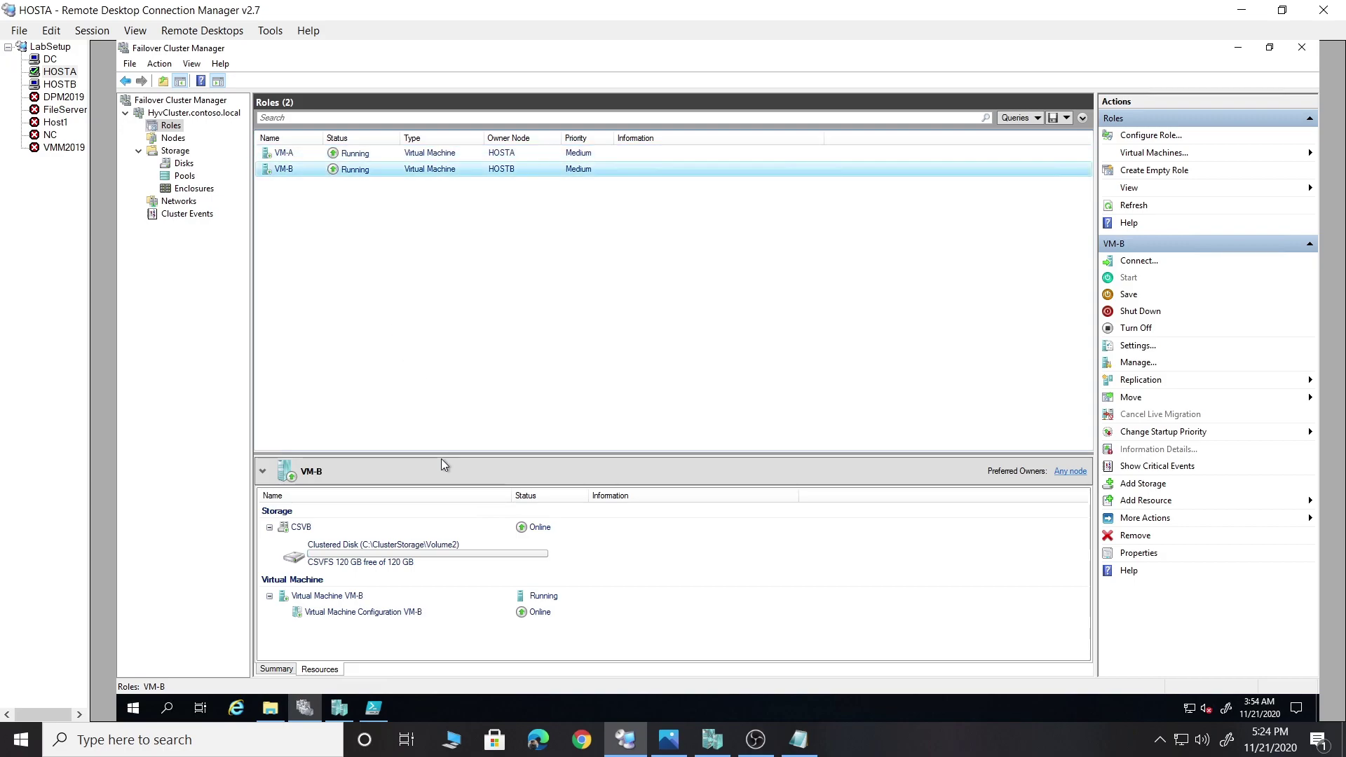
left_click(669, 739)
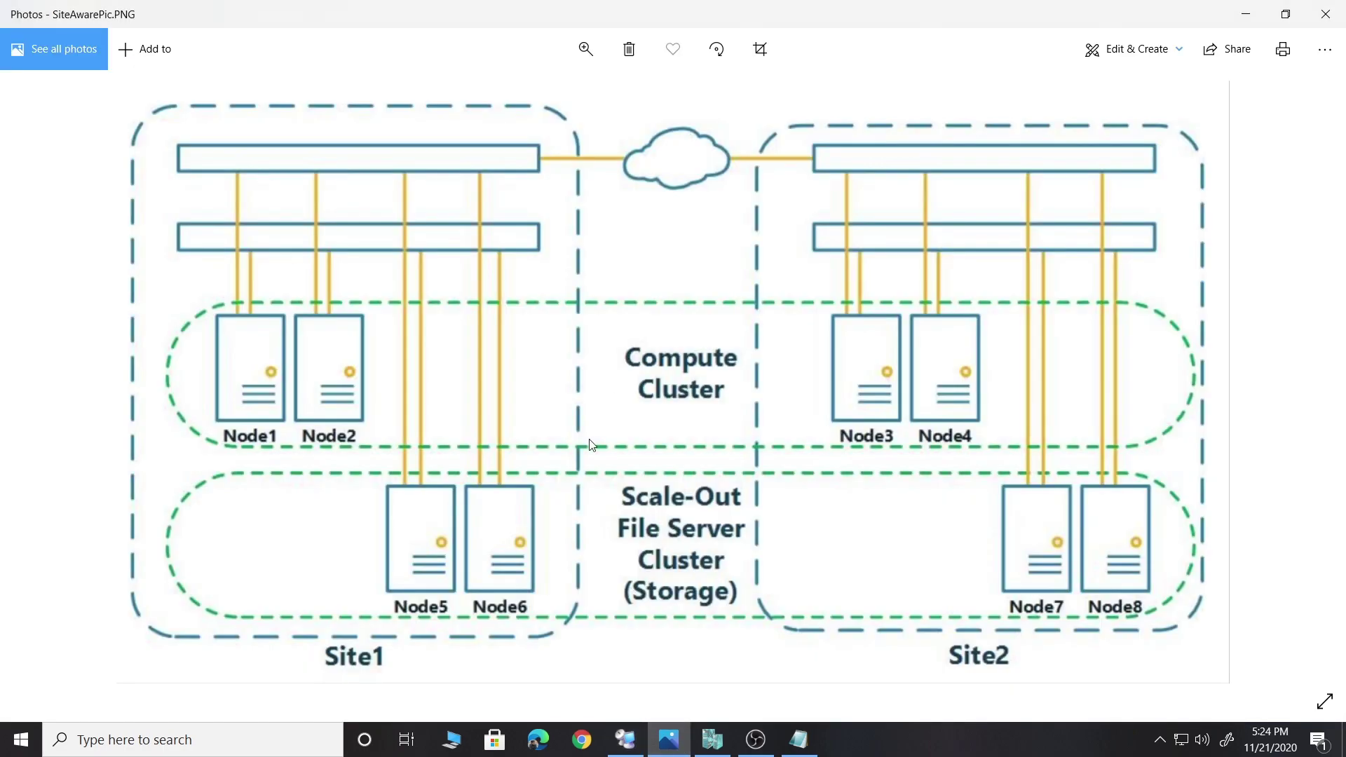